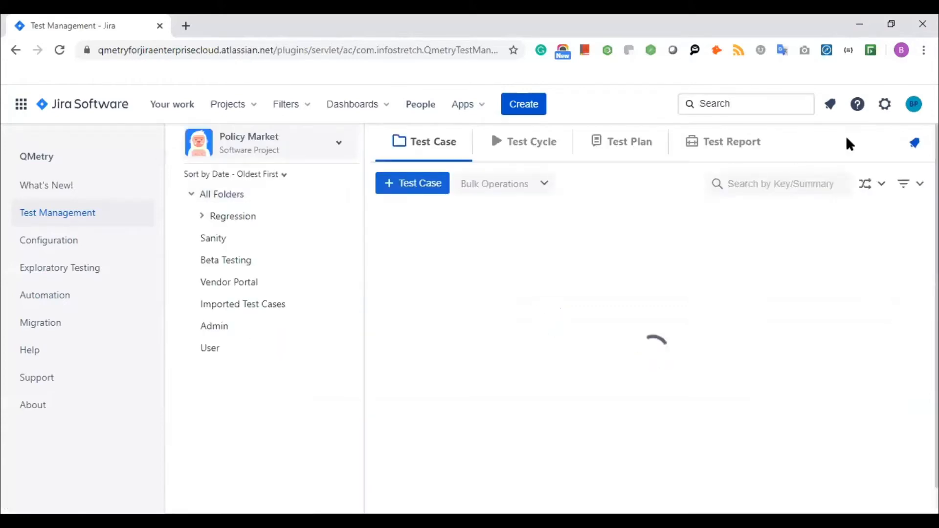
# - Switch to the Test Report area and collapse the QMetry sidebar to widen the workspace
pyautogui.click(731, 145)
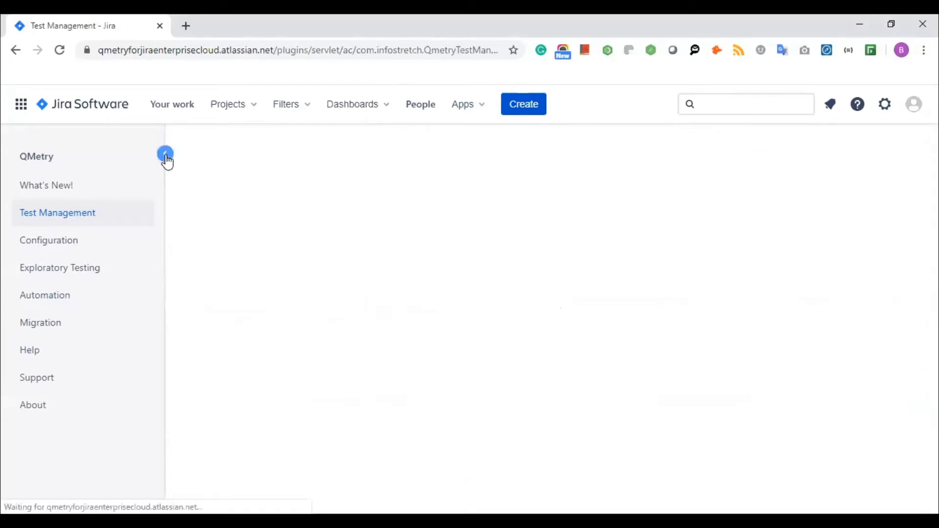
pyautogui.click(166, 154)
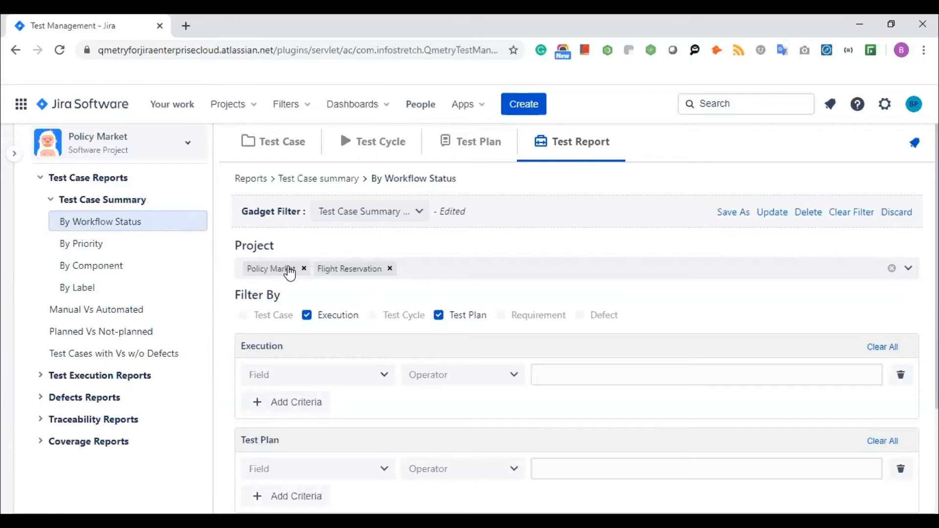
# - Replace the Test Plan filter with Test Case, keep the Execution fields, and generate the By Workflow Status report
pyautogui.scroll(-3, 289, 270)
pyautogui.scroll(2, 317, 234)
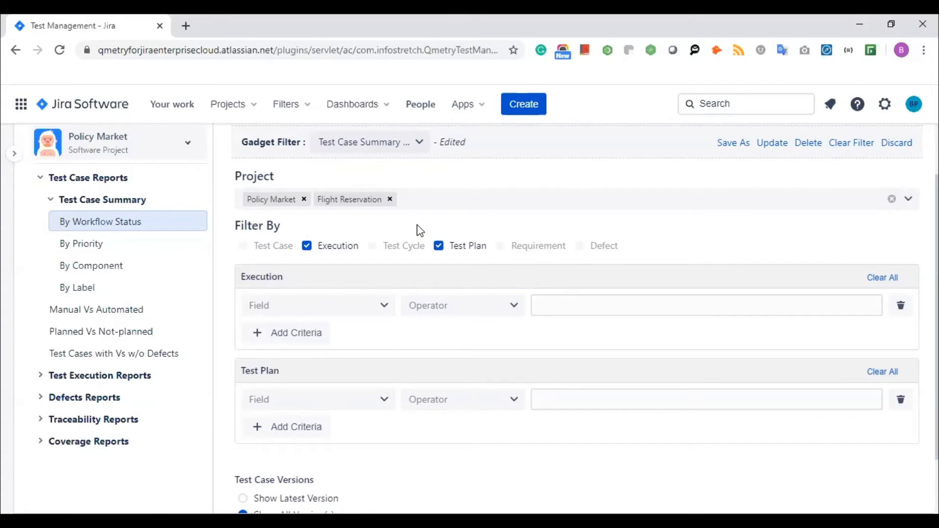
pyautogui.click(468, 205)
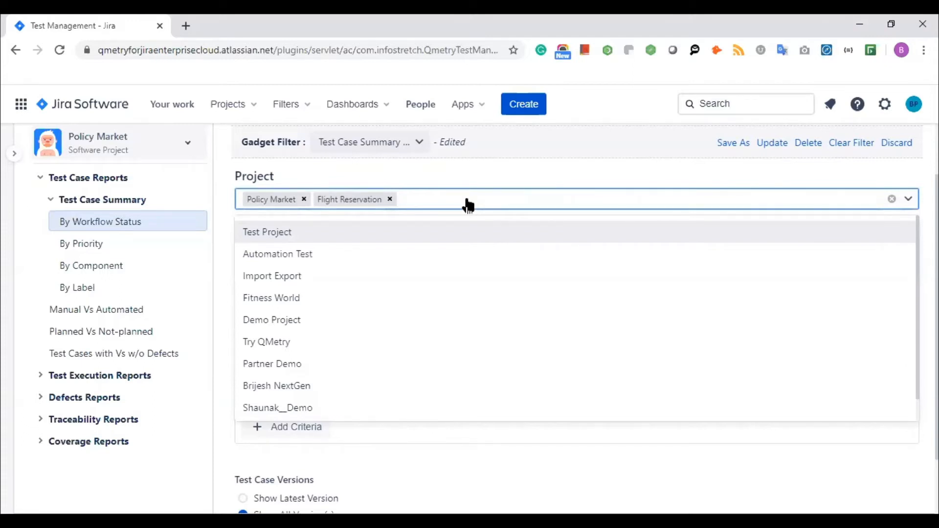
pyautogui.click(498, 169)
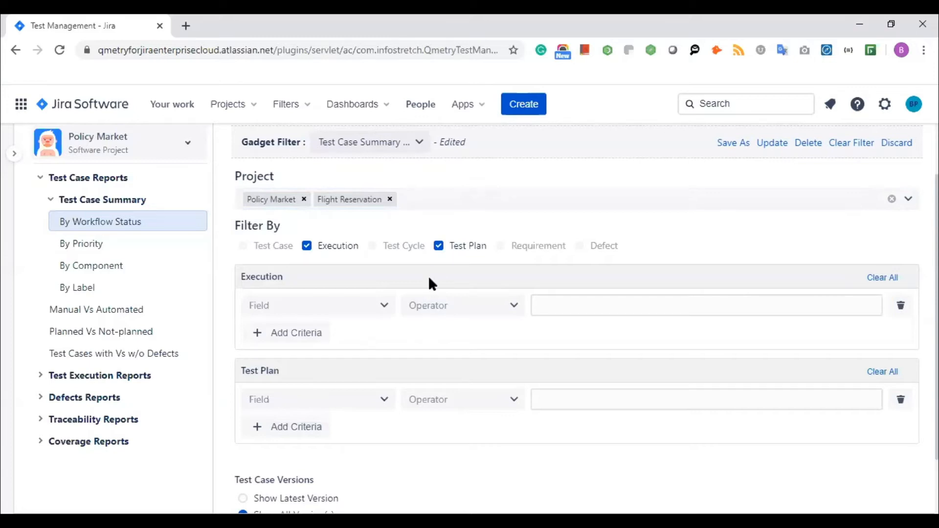
pyautogui.click(439, 249)
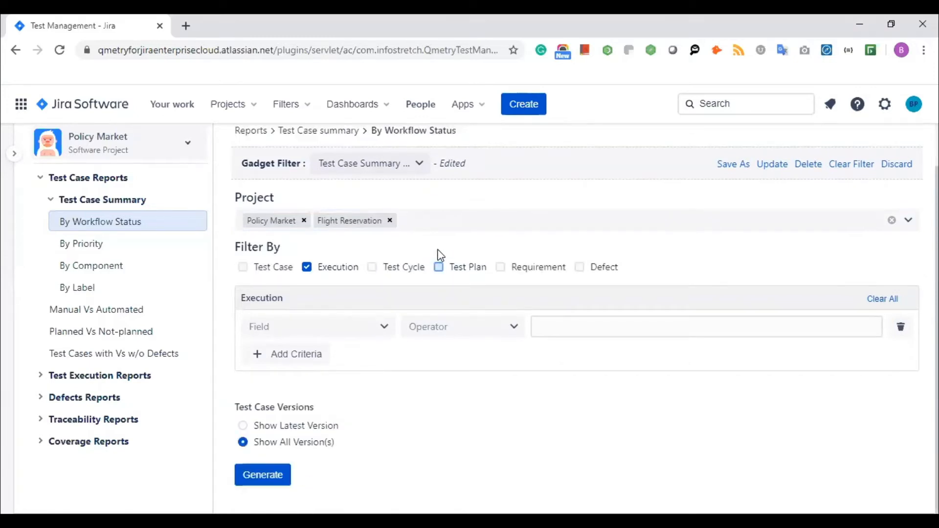
pyautogui.click(249, 264)
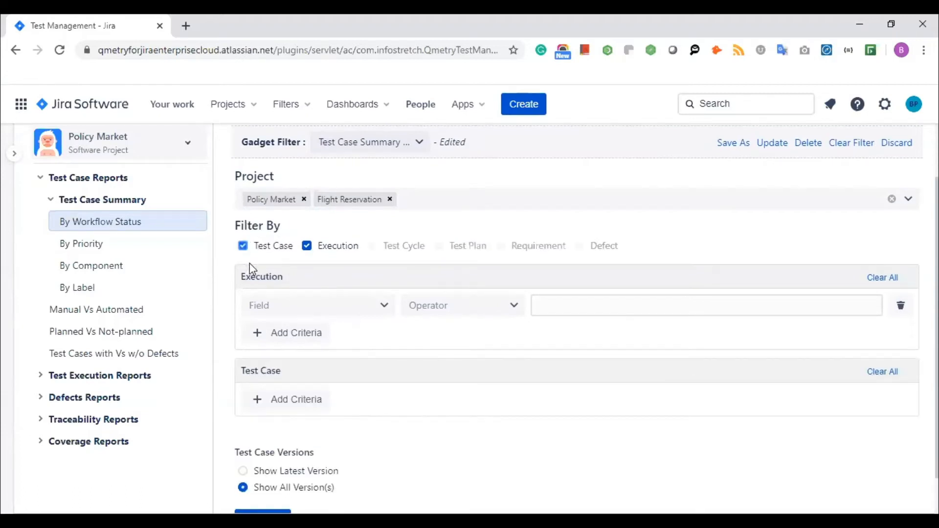
pyautogui.click(382, 313)
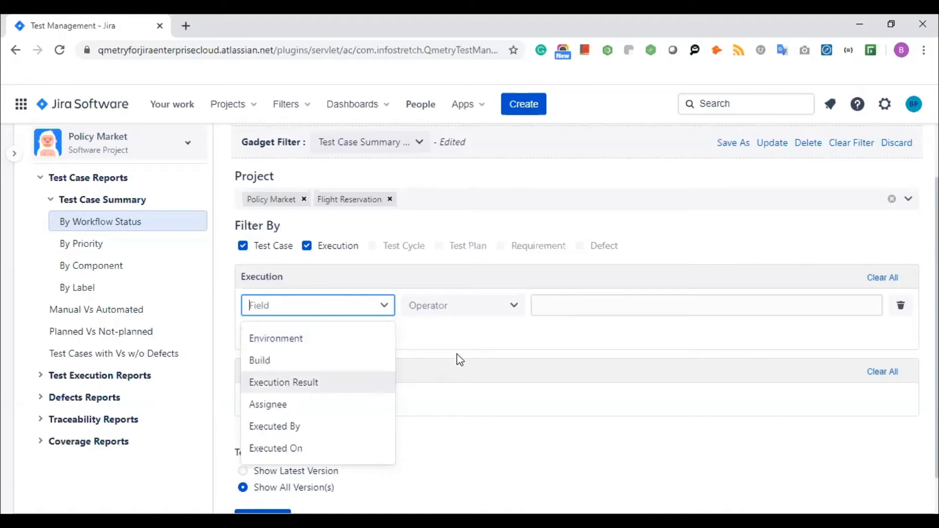
pyautogui.click(476, 343)
pyautogui.scroll(-1, 383, 438)
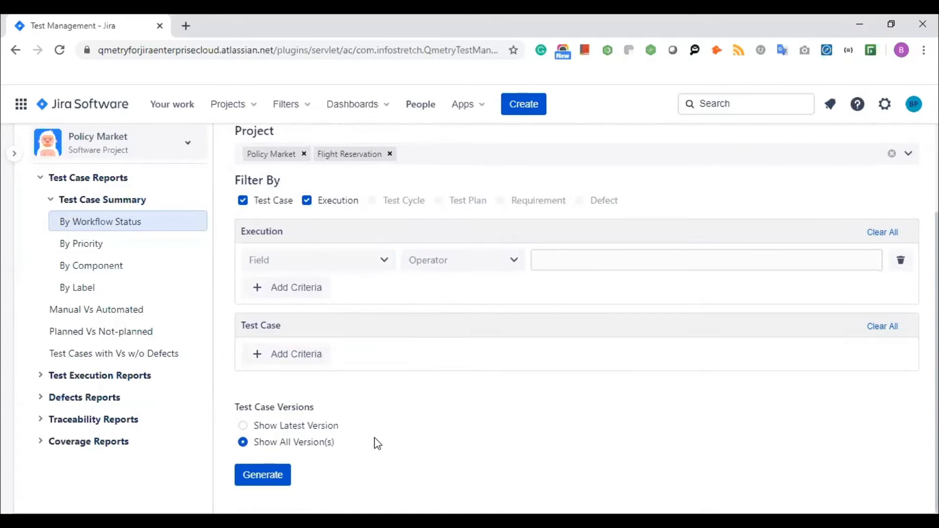
pyautogui.click(267, 482)
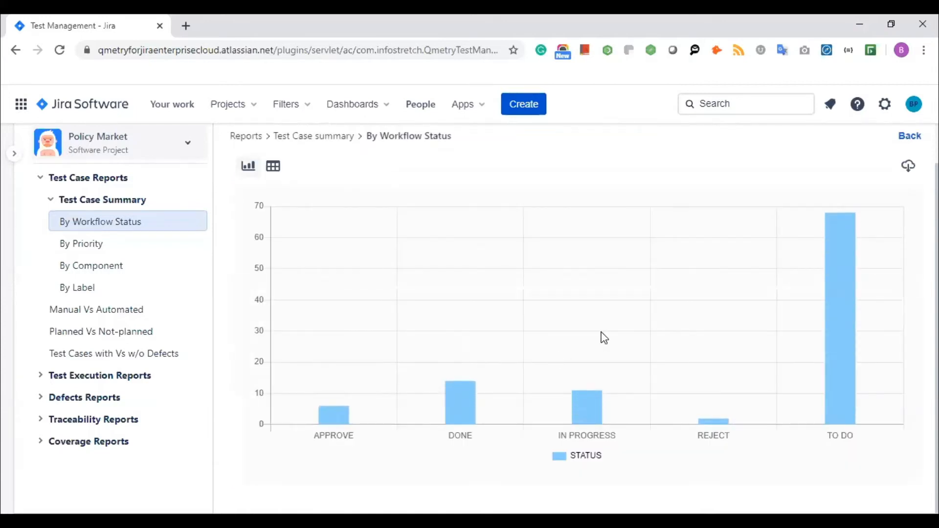
# - Check the tabular counts, switch the chart to Pie, and export the report as XLS
pyautogui.scroll(1, 552, 314)
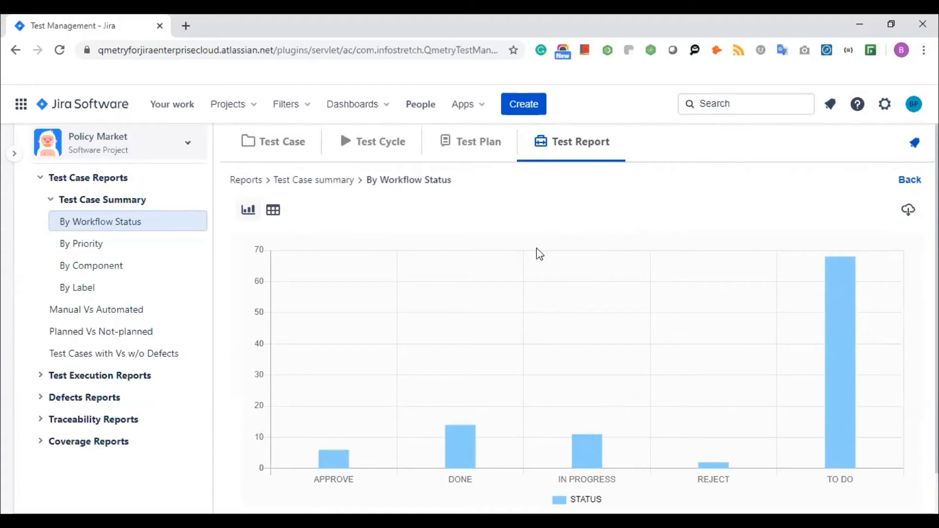
pyautogui.click(277, 213)
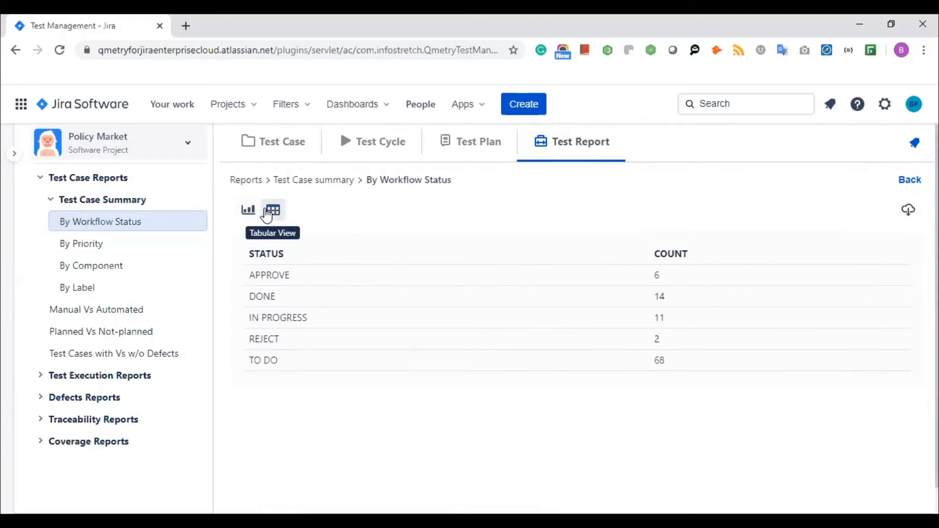
pyautogui.click(246, 212)
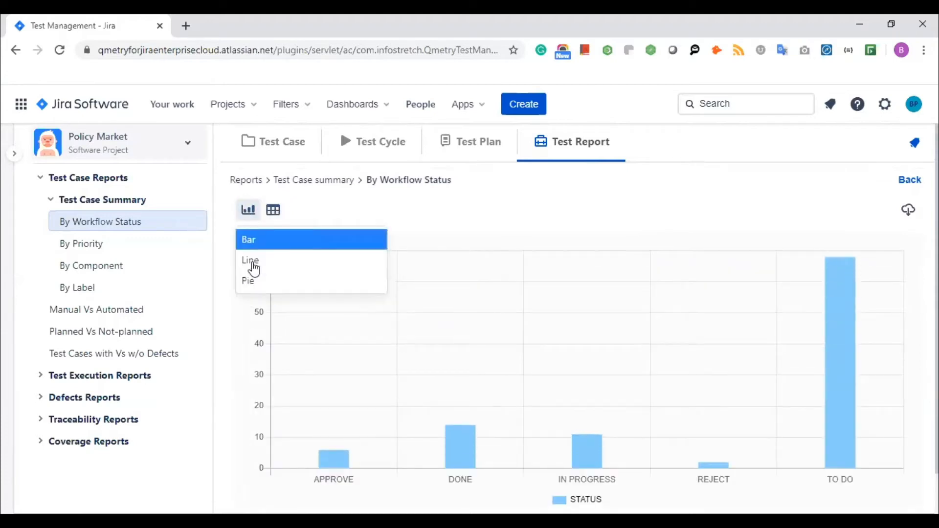
pyautogui.click(249, 283)
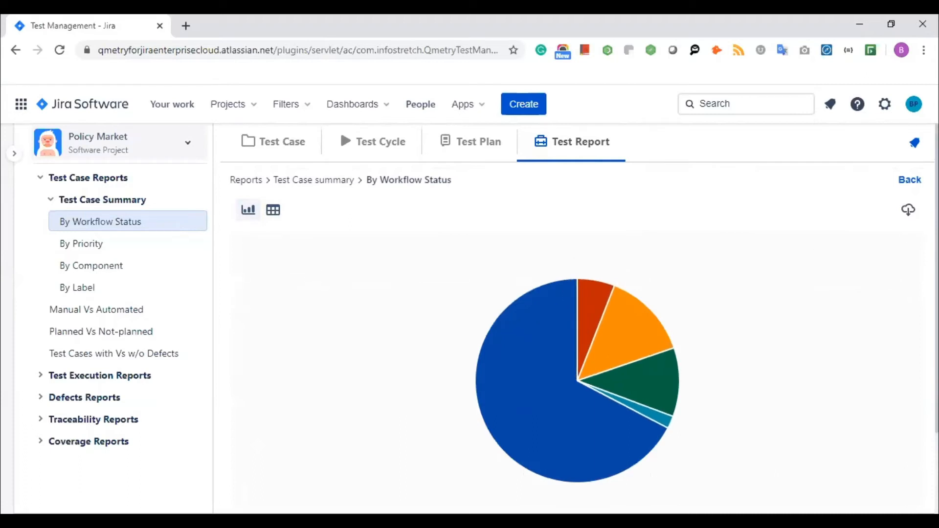
pyautogui.click(909, 209)
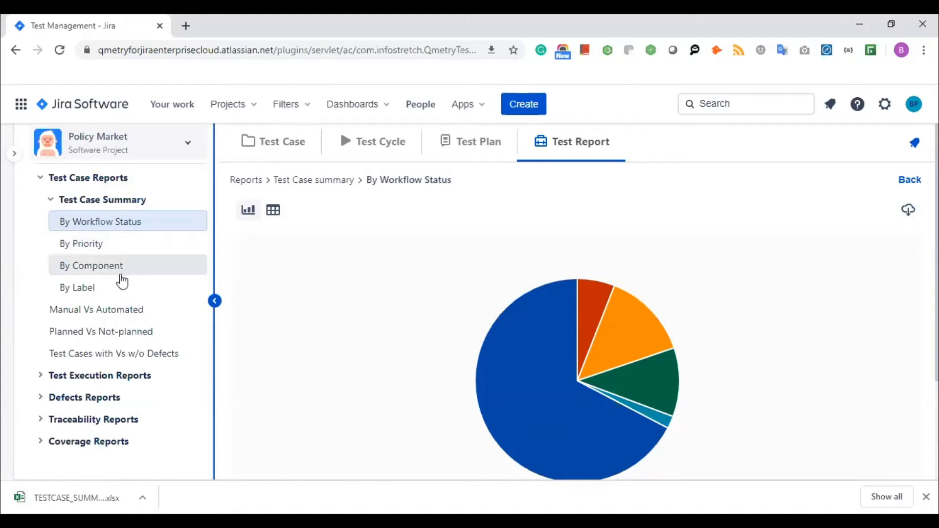
# - Look over the Manual Vs Automated report settings, then reopen the By Workflow Status filter form
pyautogui.click(118, 316)
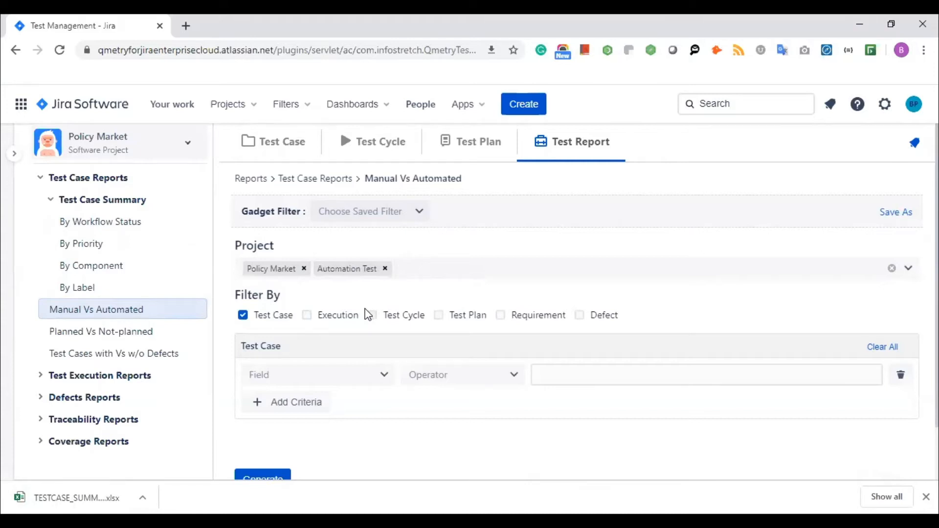
pyautogui.click(145, 226)
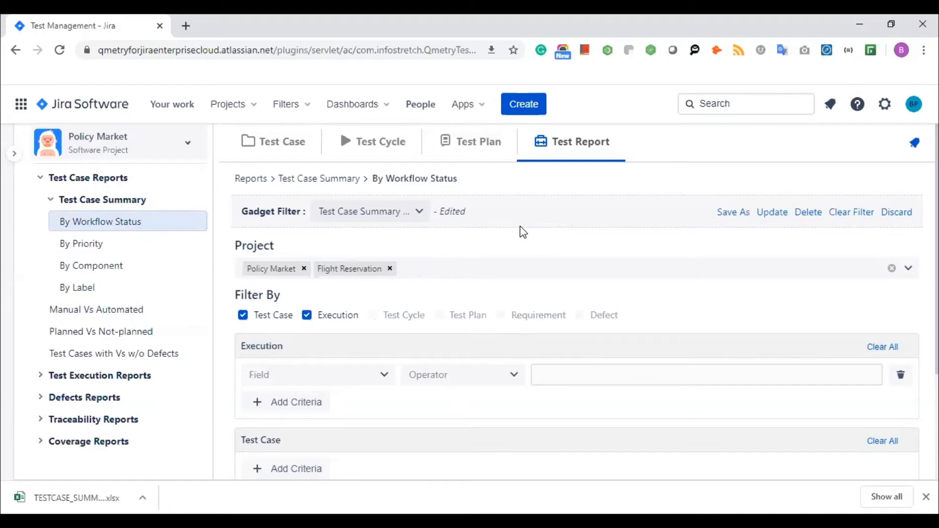
pyautogui.scroll(-3, 724, 289)
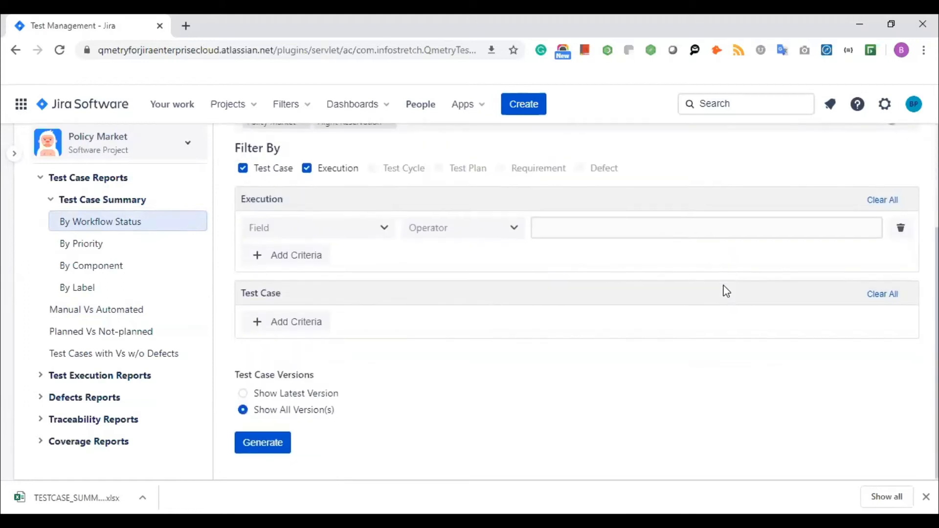
pyautogui.scroll(3, 642, 296)
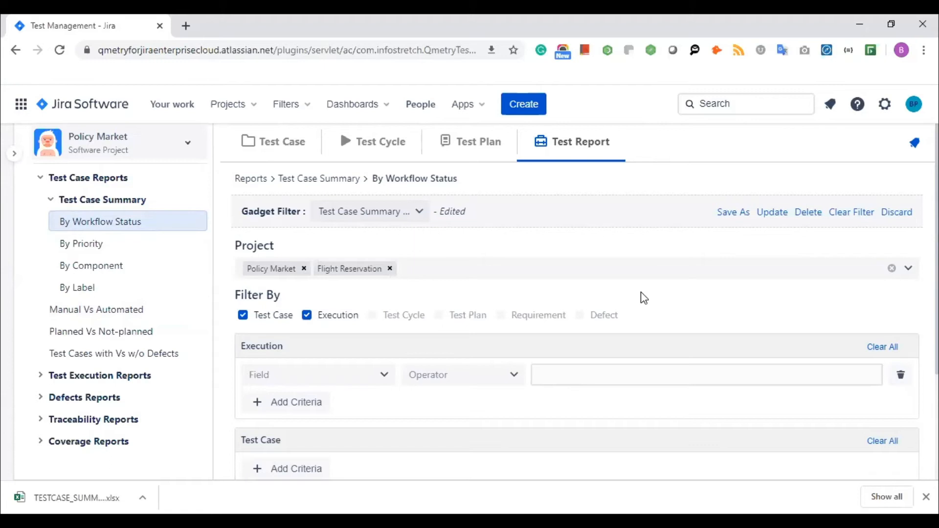
# - Pass through Planned Vs Not-planned and generate the Test Cases with Vs w/o Defects chart
pyautogui.click(134, 335)
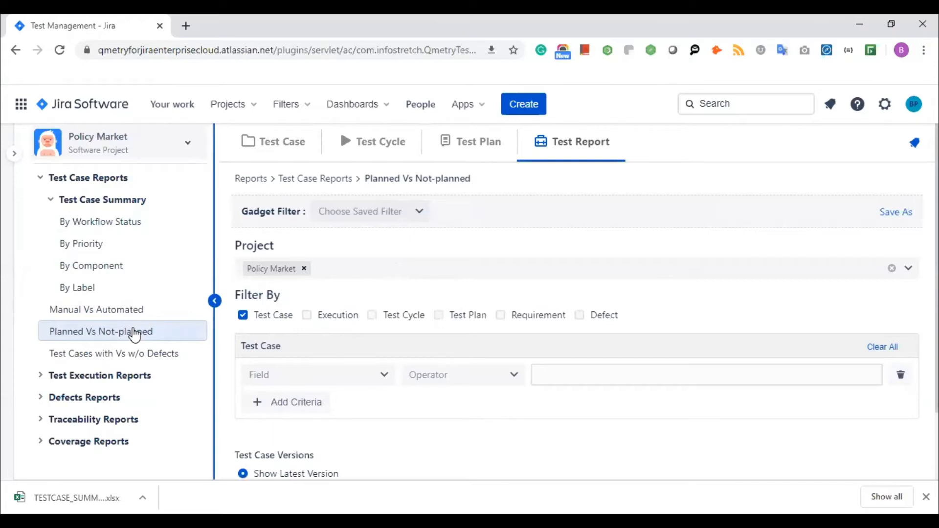
pyautogui.click(134, 357)
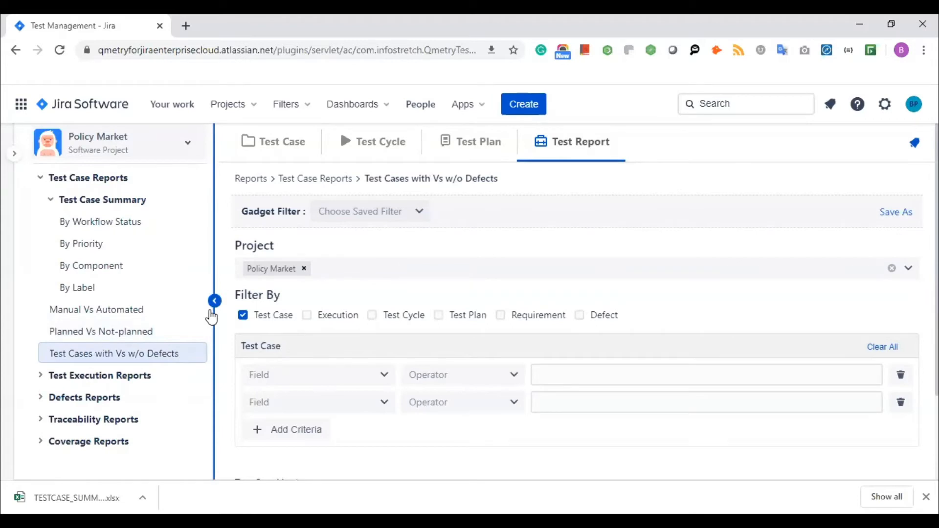
pyautogui.scroll(-2, 476, 354)
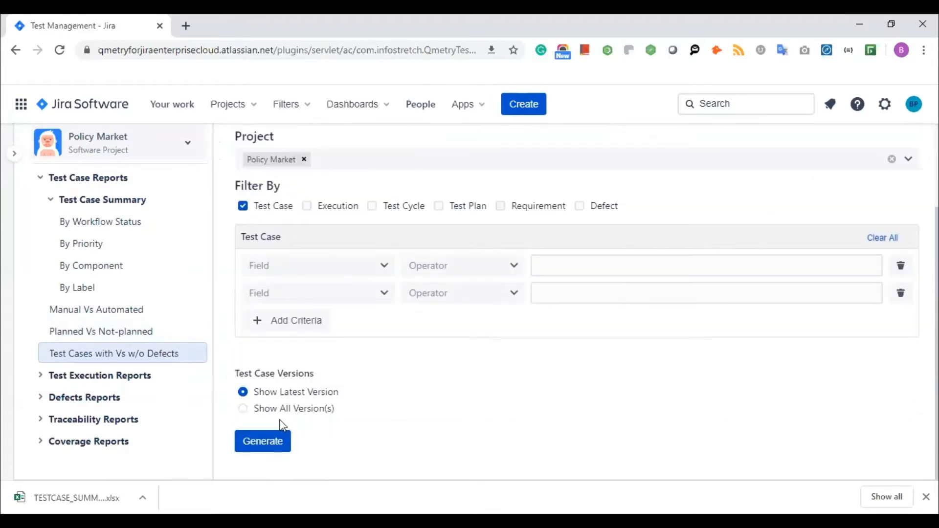
pyautogui.click(258, 443)
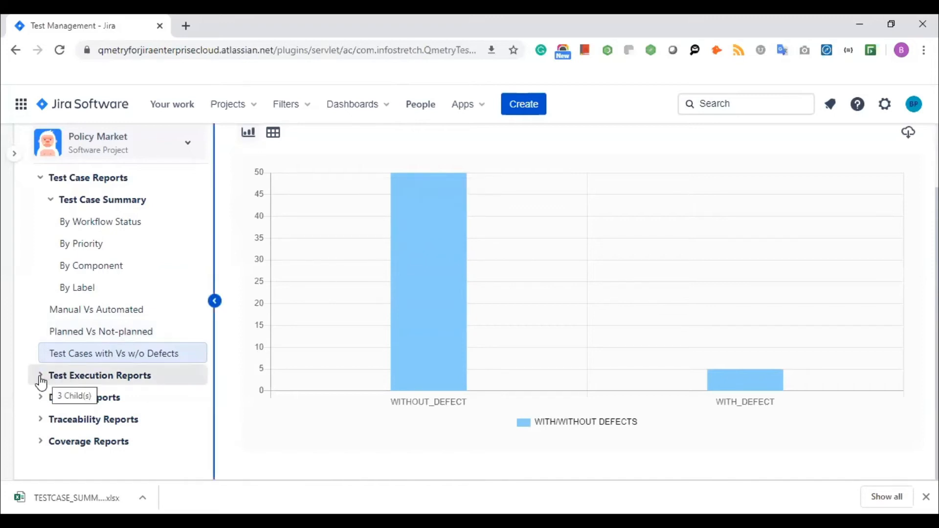
# - Generate the Test Case Execution Summary By Environment chart and inspect its per-browser bars
pyautogui.click(98, 380)
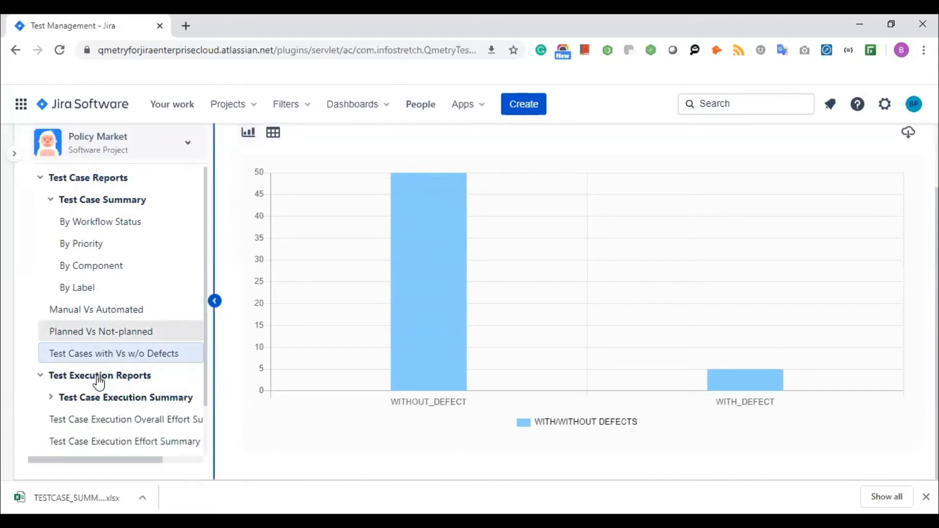
pyautogui.click(52, 399)
pyautogui.scroll(-5, 86, 337)
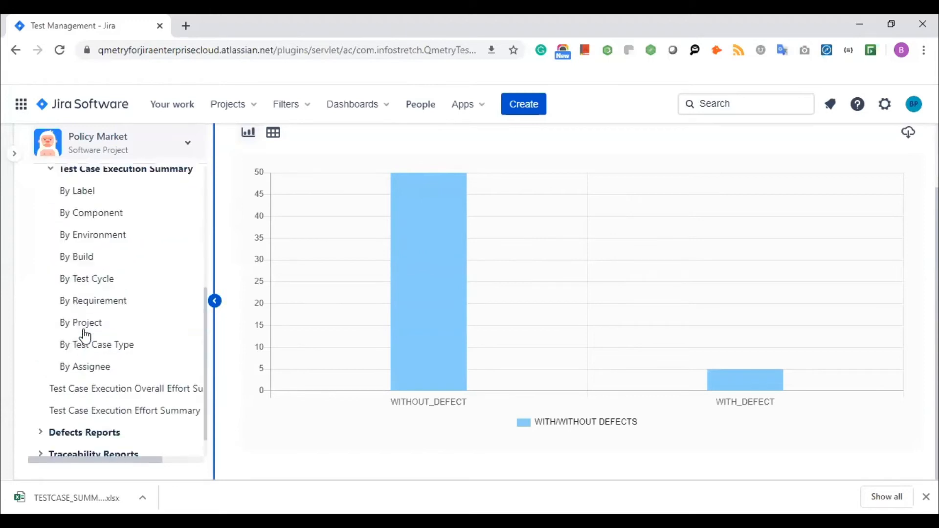
pyautogui.scroll(1, 85, 337)
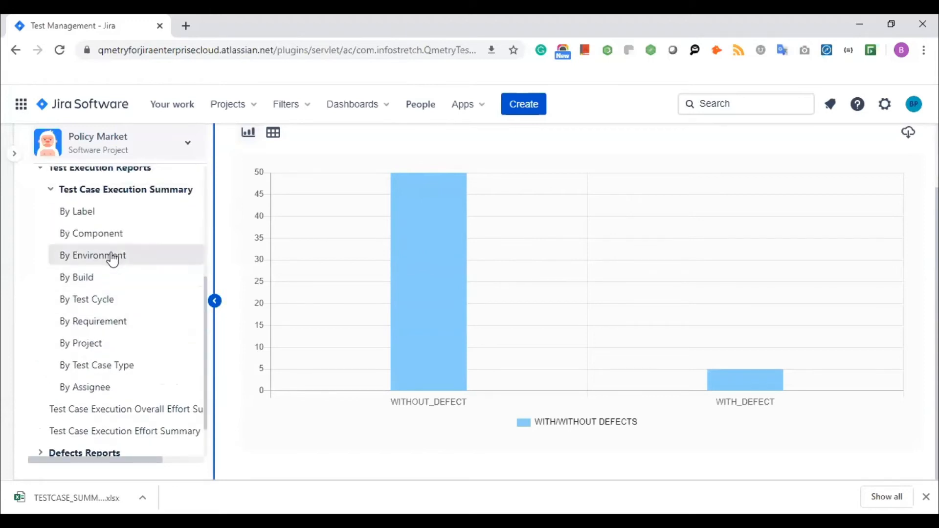
pyautogui.click(112, 258)
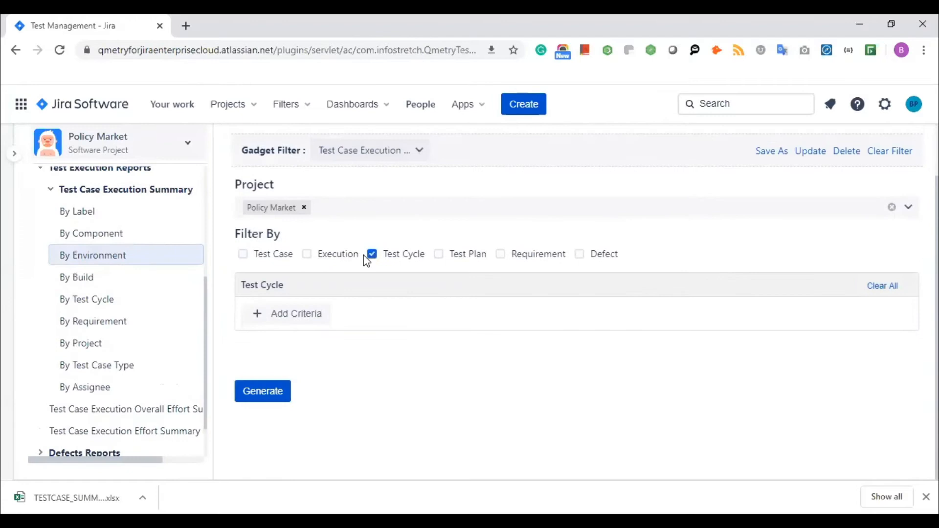
pyautogui.click(263, 393)
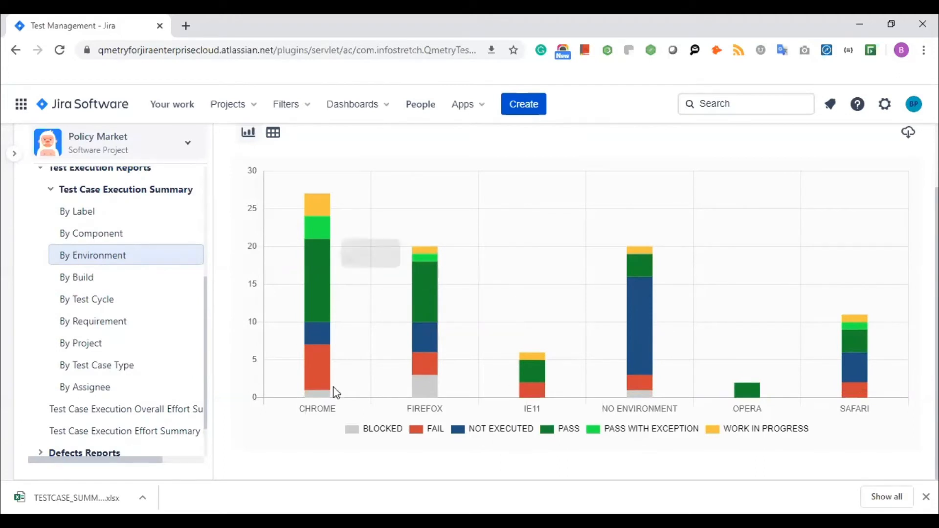
pyautogui.moveTo(321, 254)
pyautogui.moveTo(318, 342)
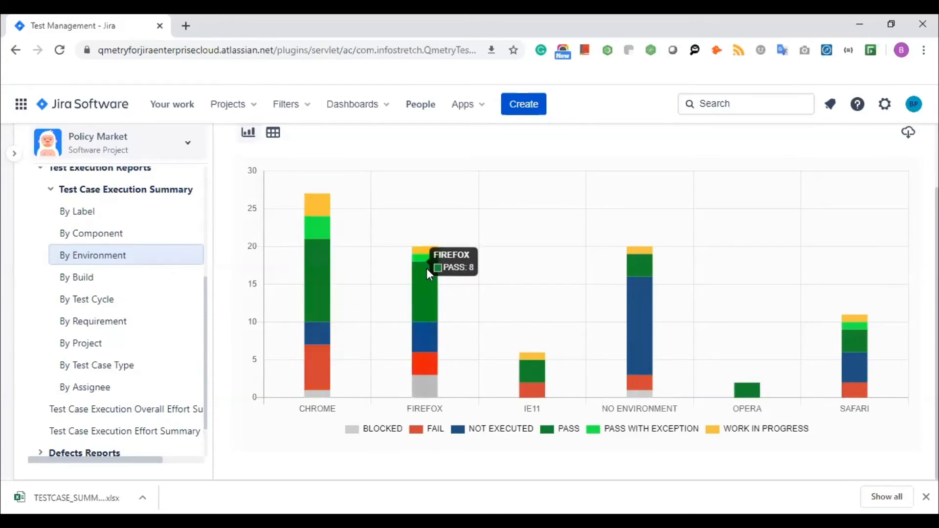
pyautogui.moveTo(429, 345)
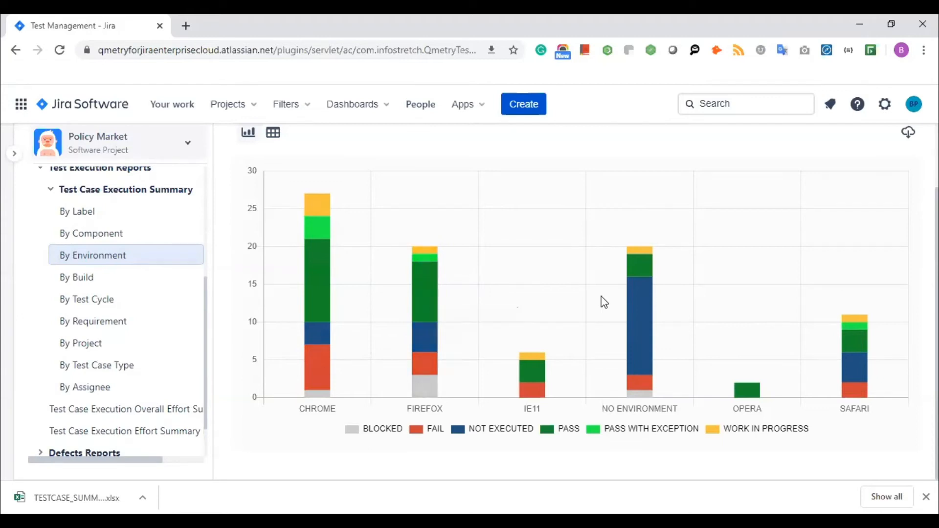
pyautogui.scroll(2, 604, 303)
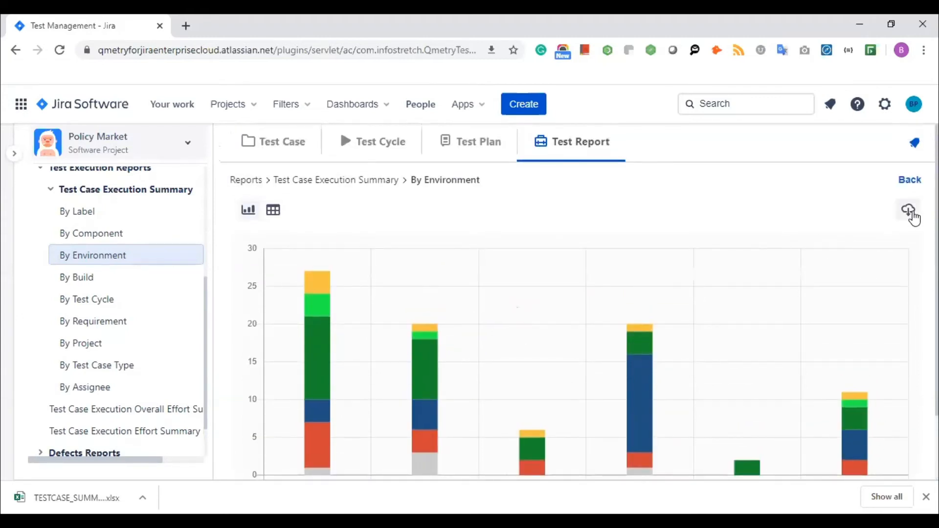
# - Generate the By Build execution summary chart, then open the By Requirement filters for FR-27
pyautogui.click(120, 282)
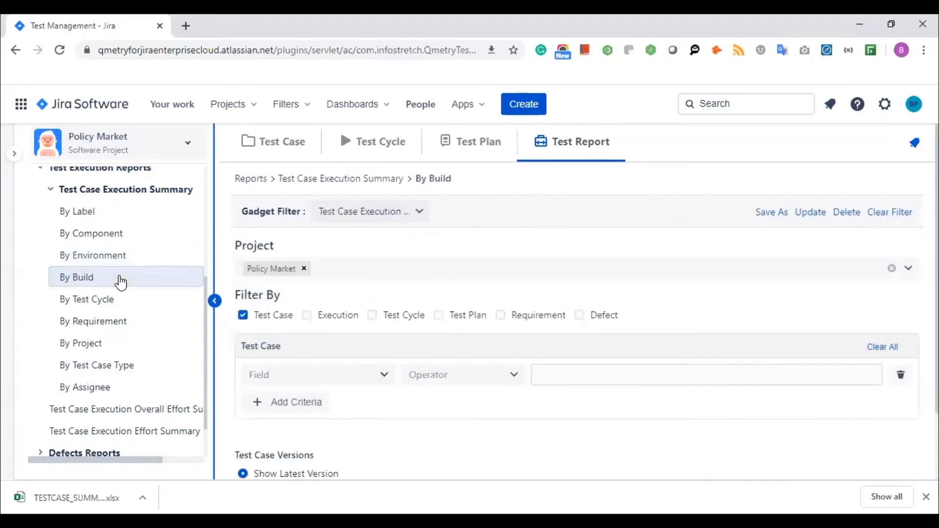
pyautogui.scroll(-2, 350, 413)
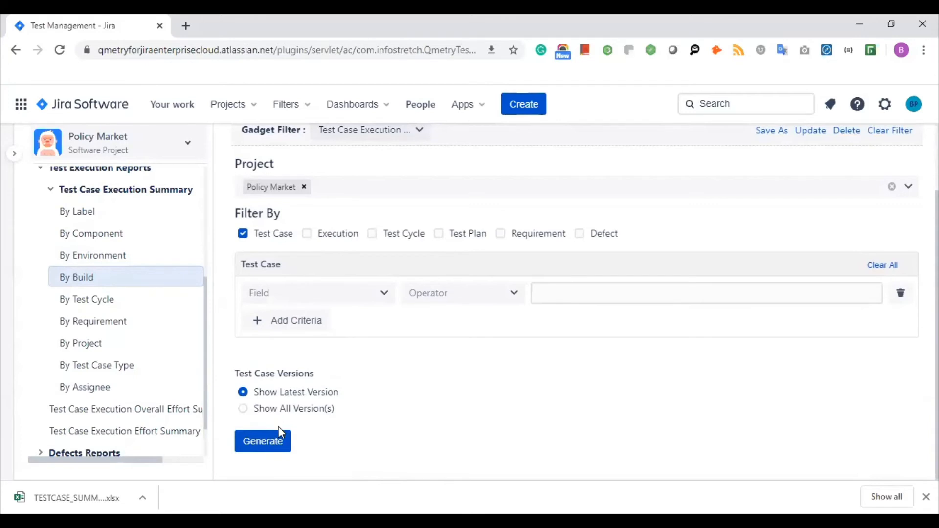
pyautogui.click(273, 441)
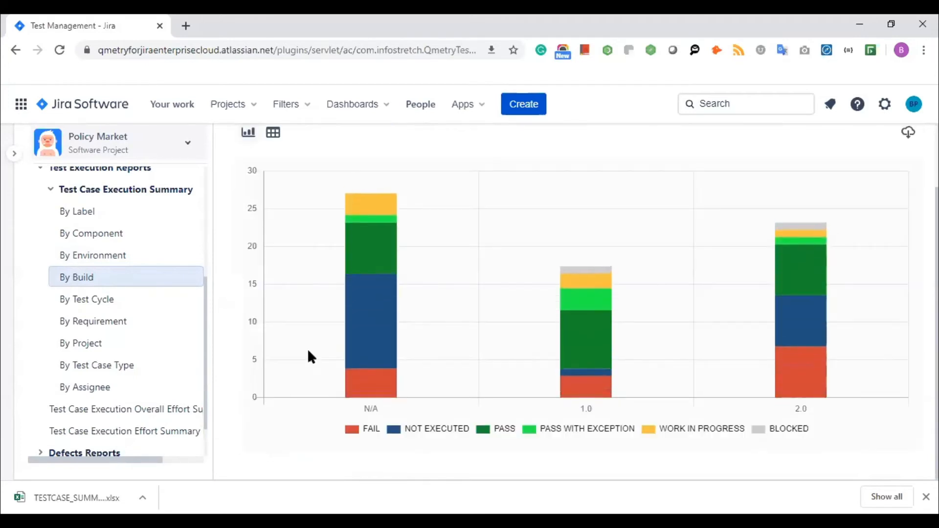
pyautogui.click(129, 322)
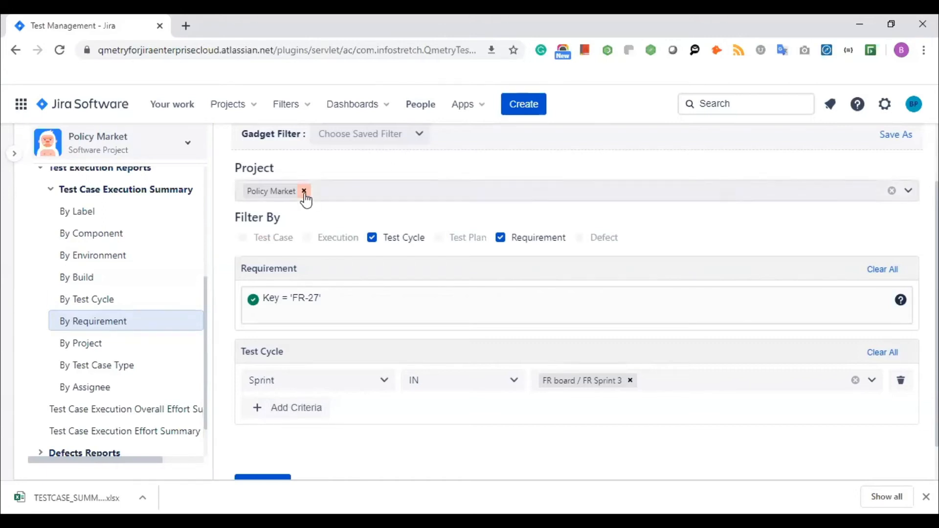
# - Swap the report project from Policy Market to Flight Reservation and generate the FR-27 execution chart
pyautogui.click(329, 199)
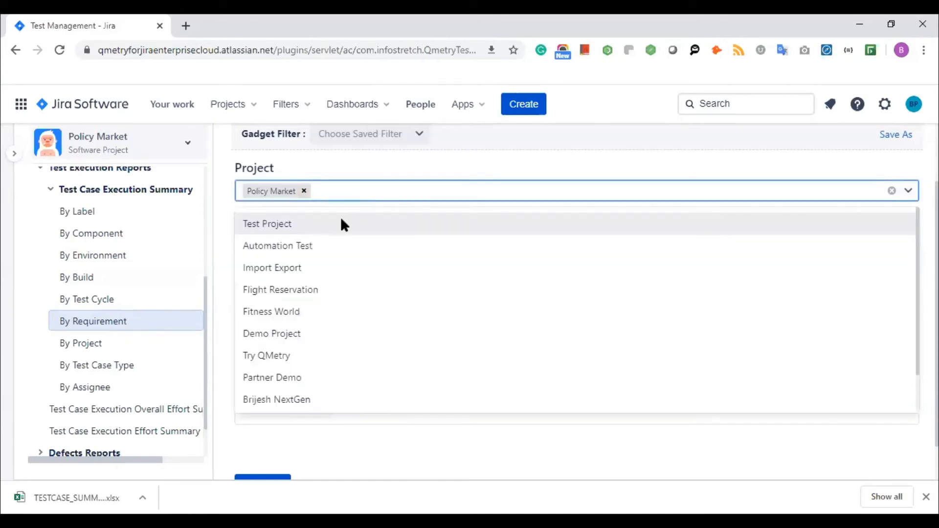
pyautogui.click(310, 288)
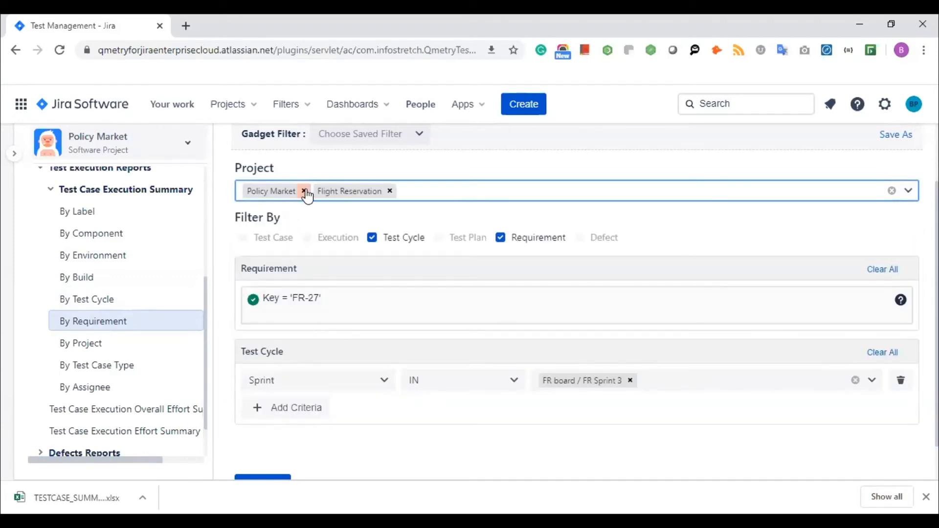
pyautogui.click(304, 191)
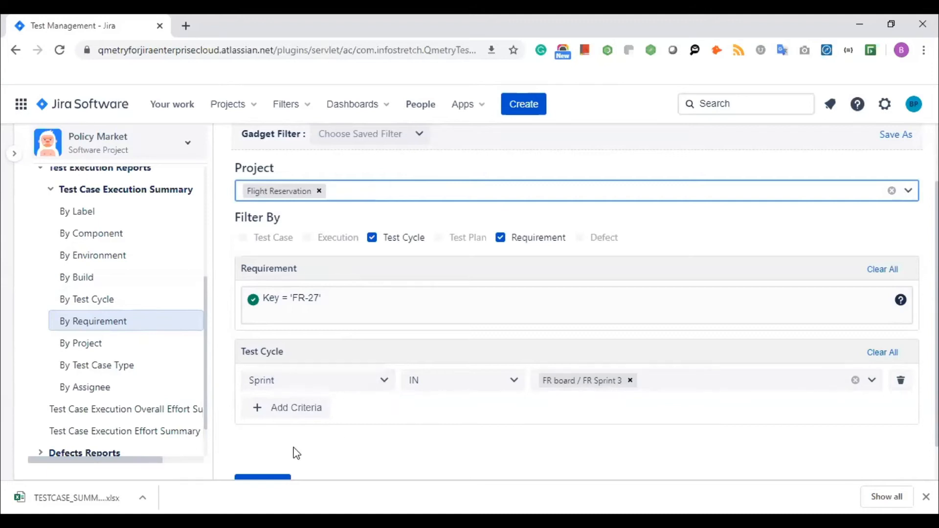
pyautogui.scroll(-1, 296, 453)
pyautogui.click(269, 444)
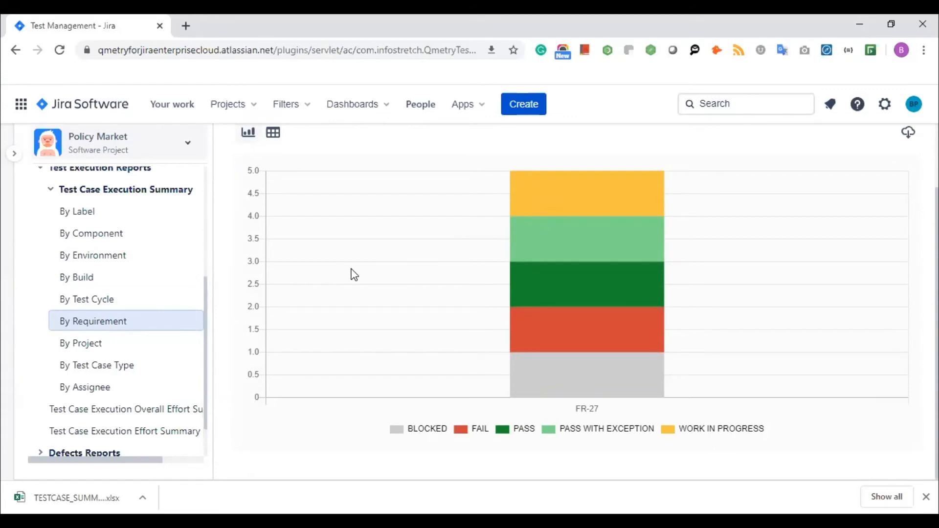
pyautogui.moveTo(600, 340)
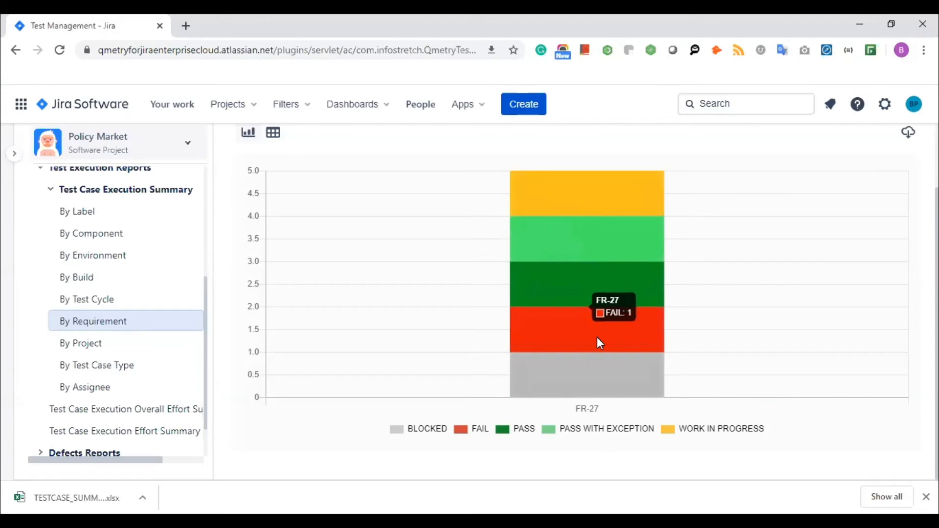
pyautogui.scroll(2, 598, 338)
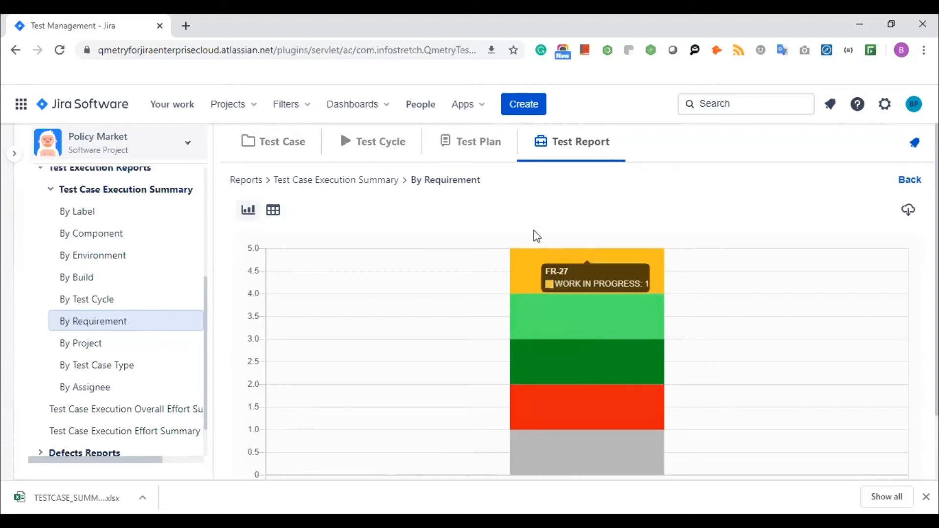
pyautogui.scroll(-2, 536, 234)
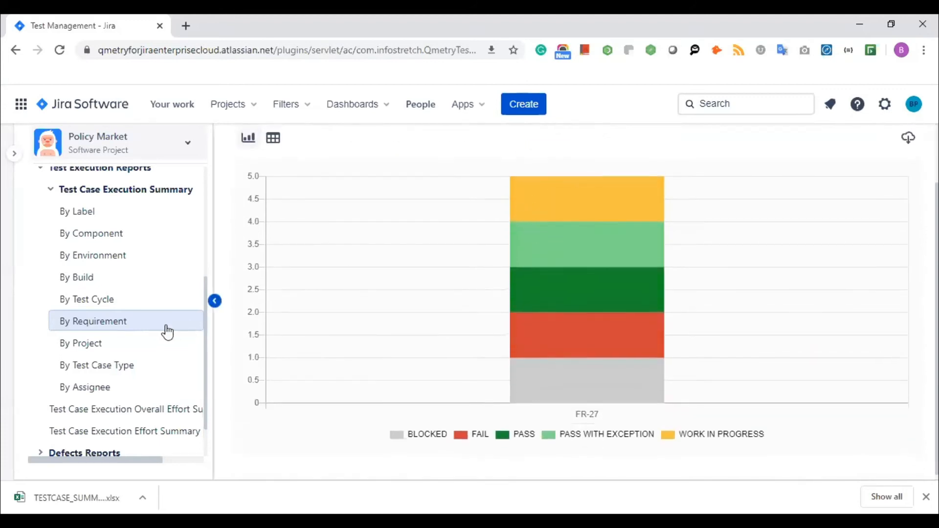
# - Generate the Test Case Execution Overall Effort Summary chart
pyautogui.click(133, 416)
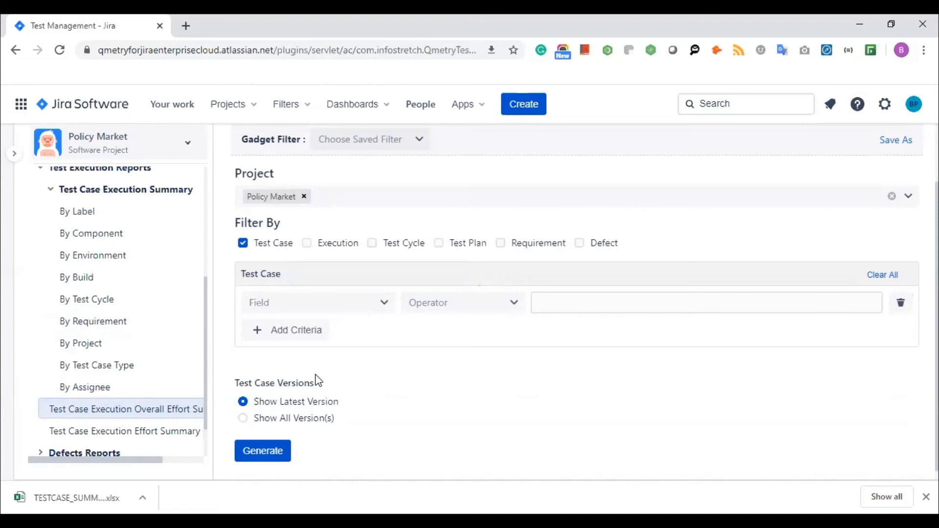
pyautogui.click(274, 451)
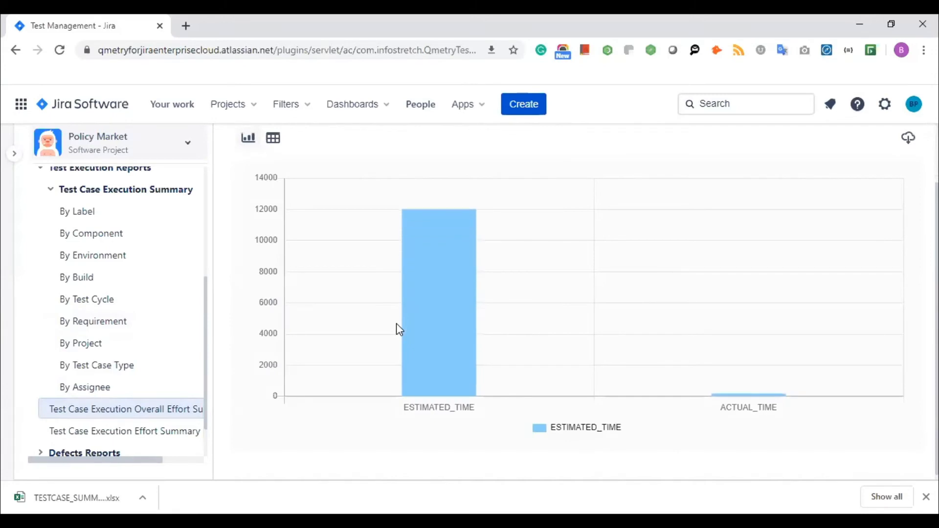
pyautogui.scroll(1, 539, 313)
pyautogui.scroll(-1, 542, 318)
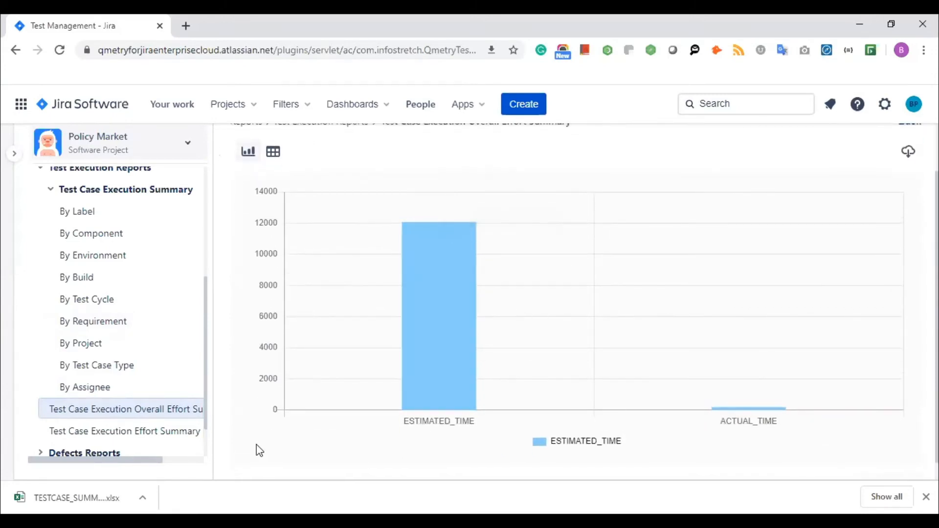
# - Generate the Test Case Execution Effort Summary table of estimated and actual time per assignee
pyautogui.click(170, 433)
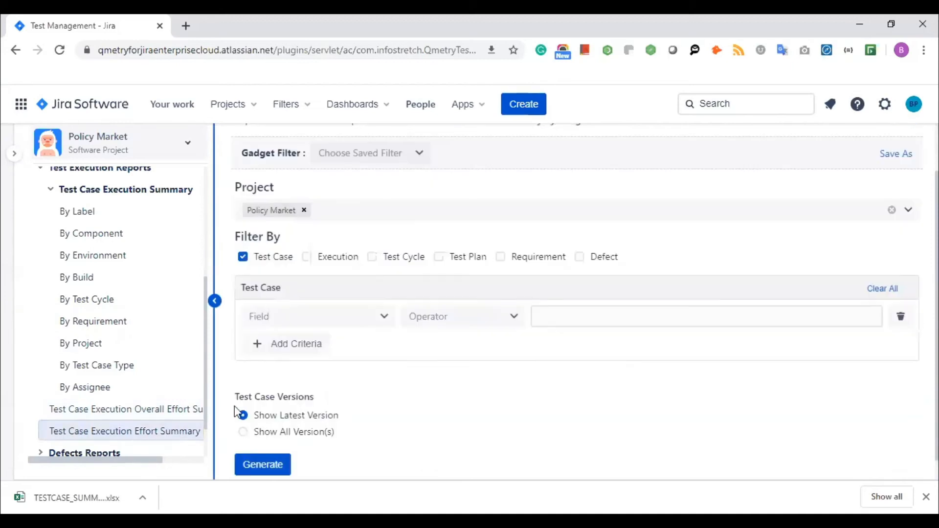
pyautogui.click(263, 467)
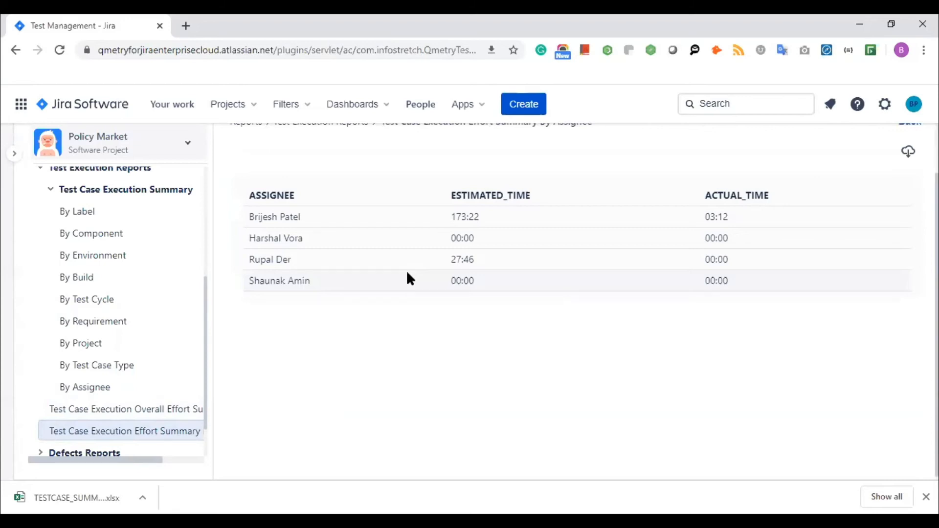
pyautogui.scroll(-1, 142, 362)
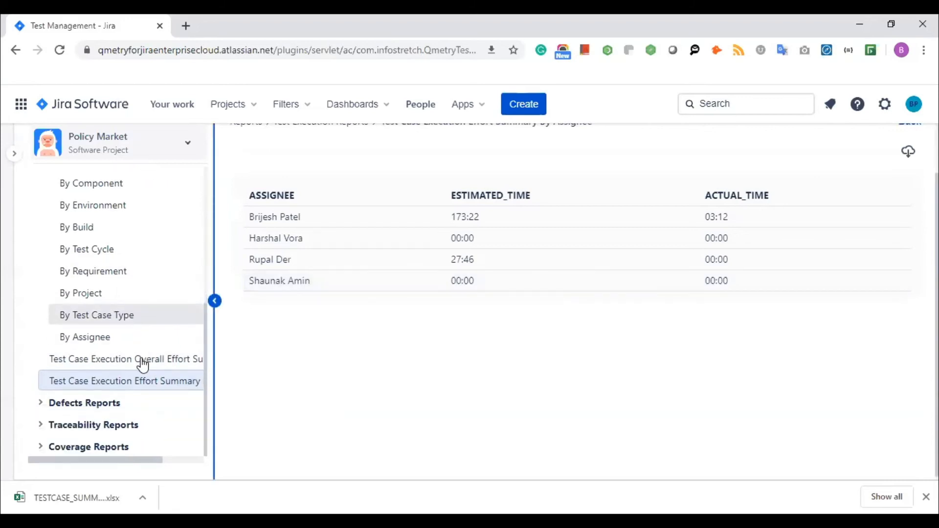
# - Expand Defects Reports > Defect Summary and generate the defect chart By Workflow Status
pyautogui.click(39, 409)
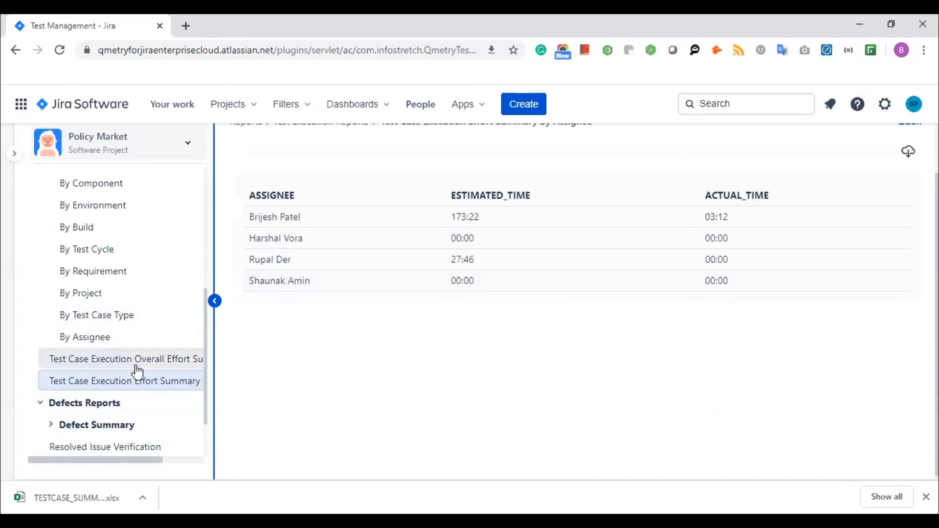
pyautogui.scroll(-2, 137, 373)
pyautogui.click(52, 360)
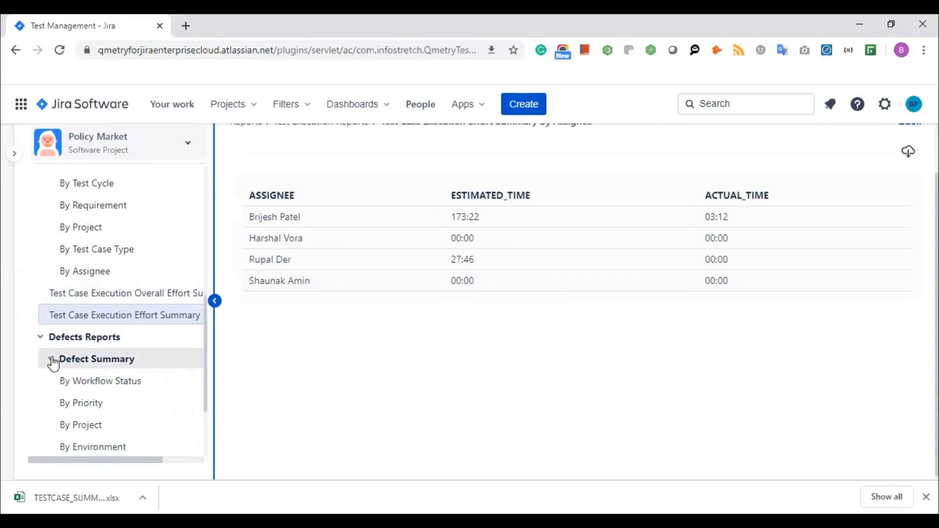
pyautogui.scroll(-3, 141, 328)
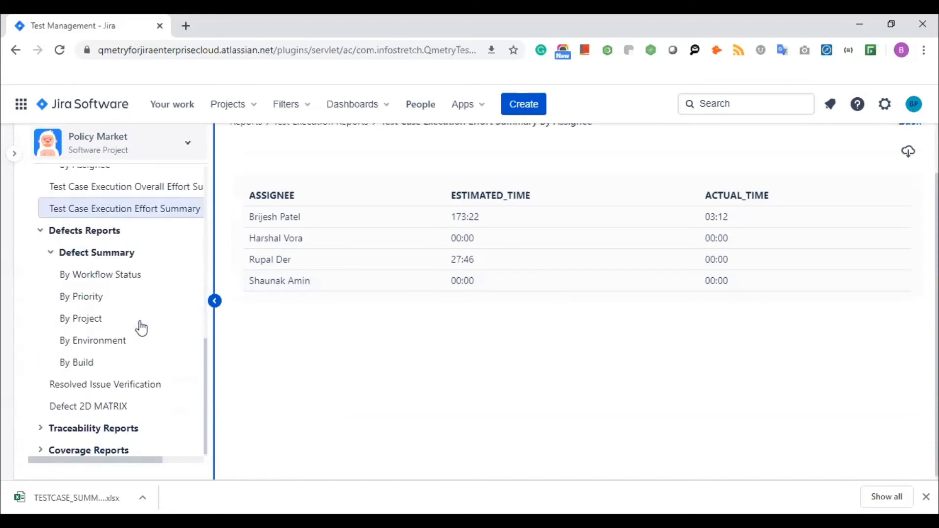
pyautogui.click(135, 285)
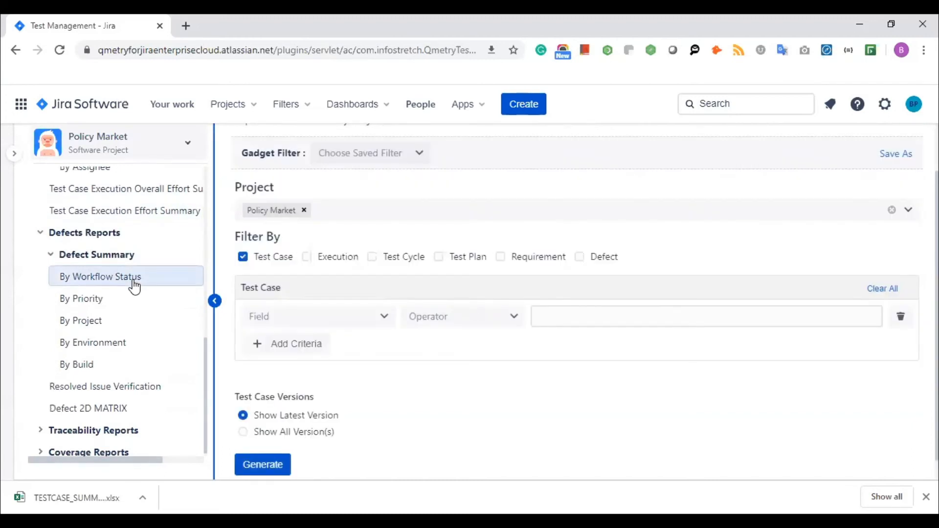
pyautogui.click(264, 465)
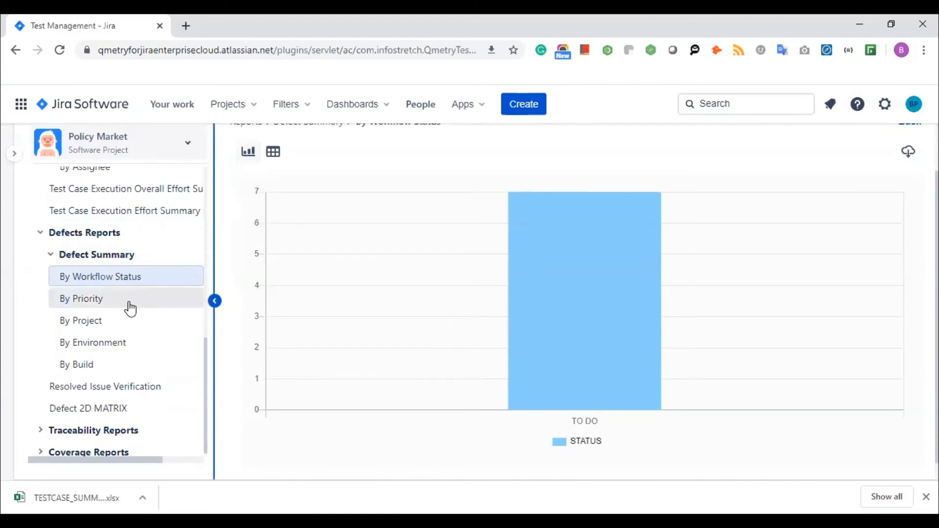
# - Generate the defect summary By Environment chart, then bring up the Defect 2D MATRIX filters
pyautogui.click(118, 345)
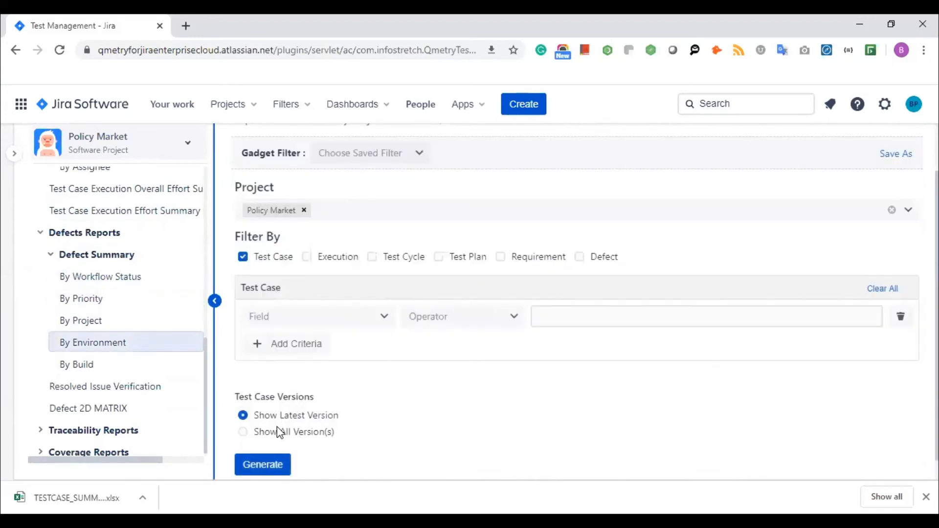
pyautogui.click(274, 468)
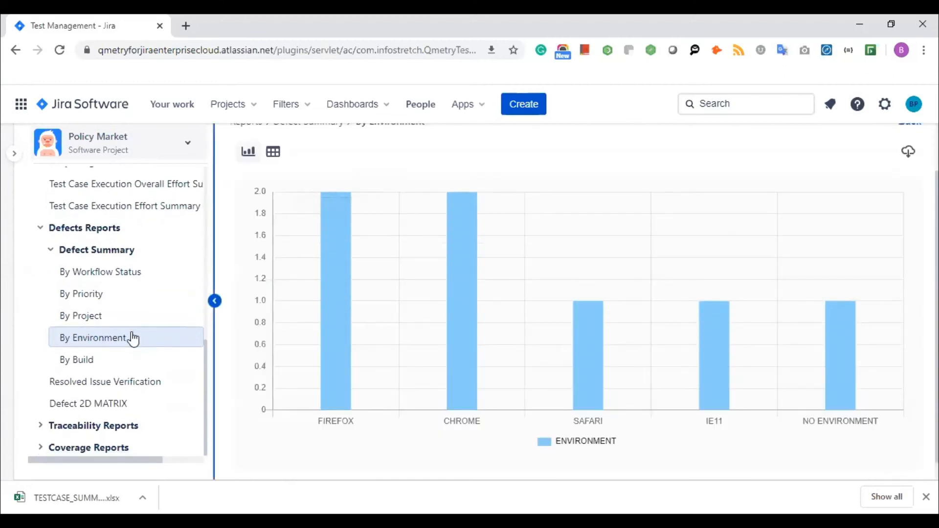
pyautogui.click(120, 412)
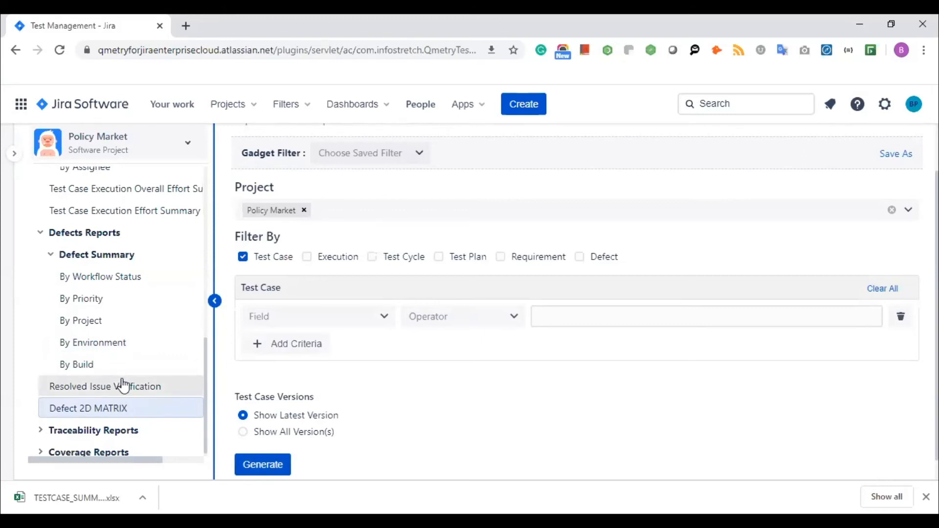
# - Generate the Resolved Issue Verification table of seven To Do Policy Market defects, then expand Coverage Reports
pyautogui.click(124, 387)
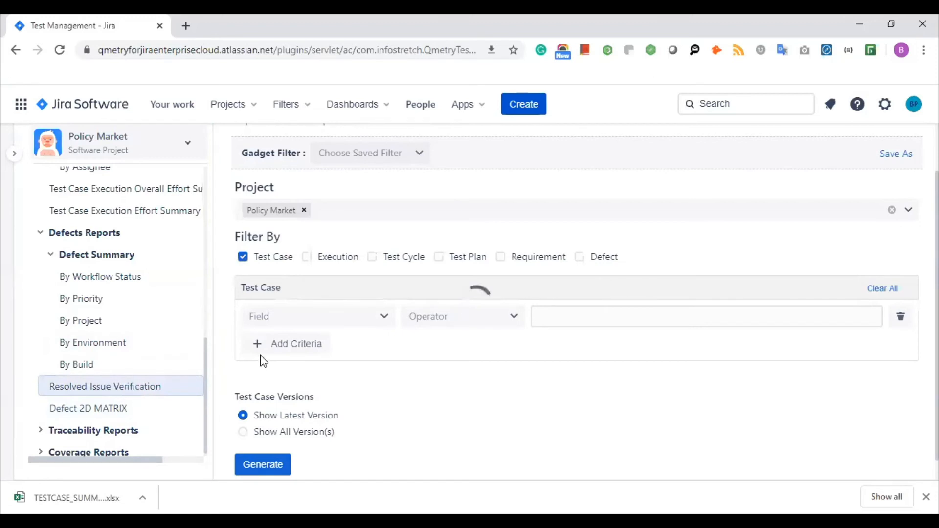
pyautogui.click(285, 465)
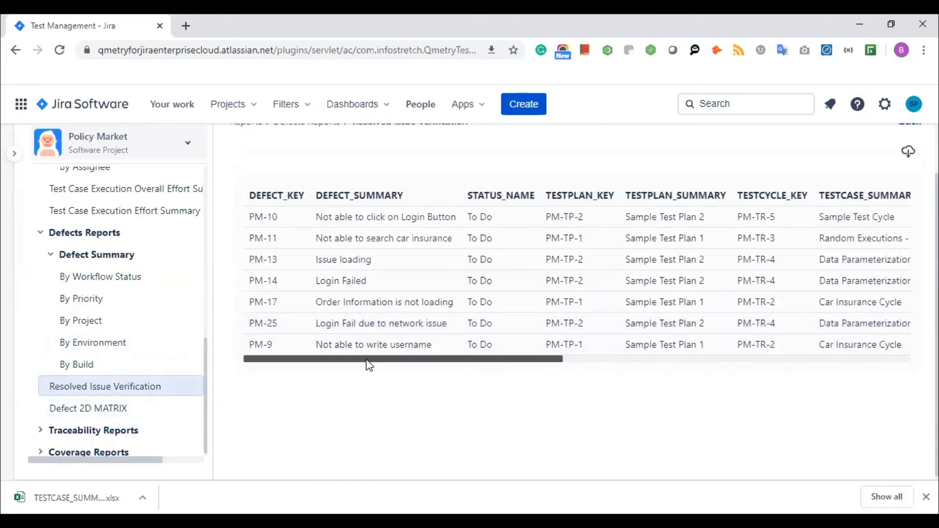
pyautogui.moveTo(370, 362); pyautogui.dragTo(602, 336)
pyautogui.moveTo(402, 364); pyautogui.dragTo(295, 372)
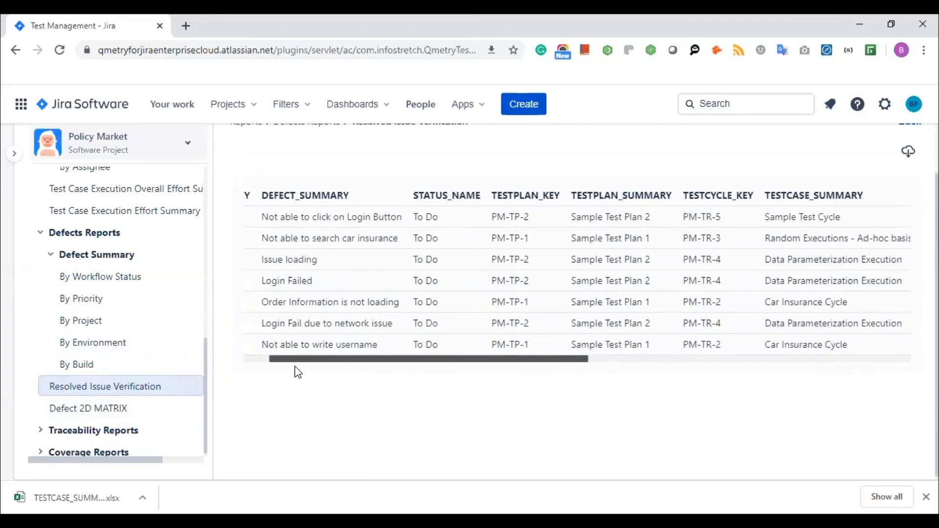
pyautogui.scroll(-1, 172, 369)
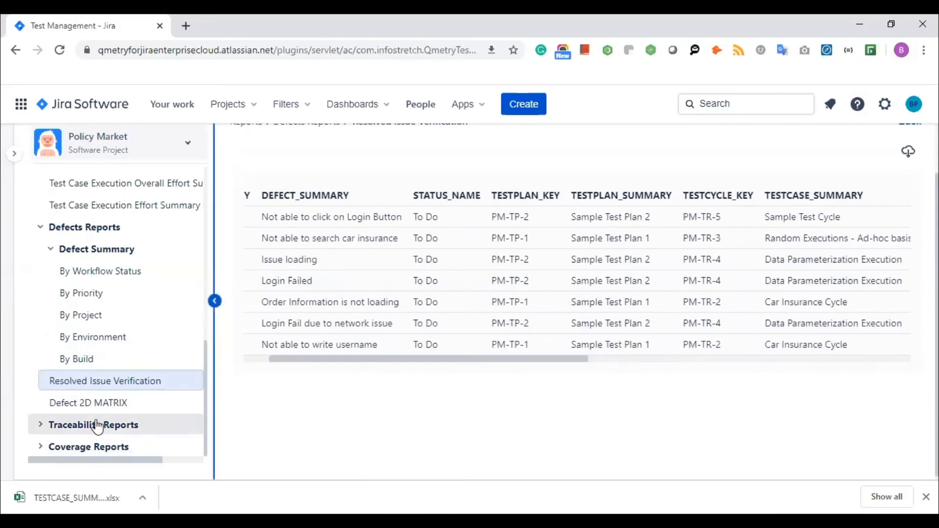
pyautogui.click(39, 448)
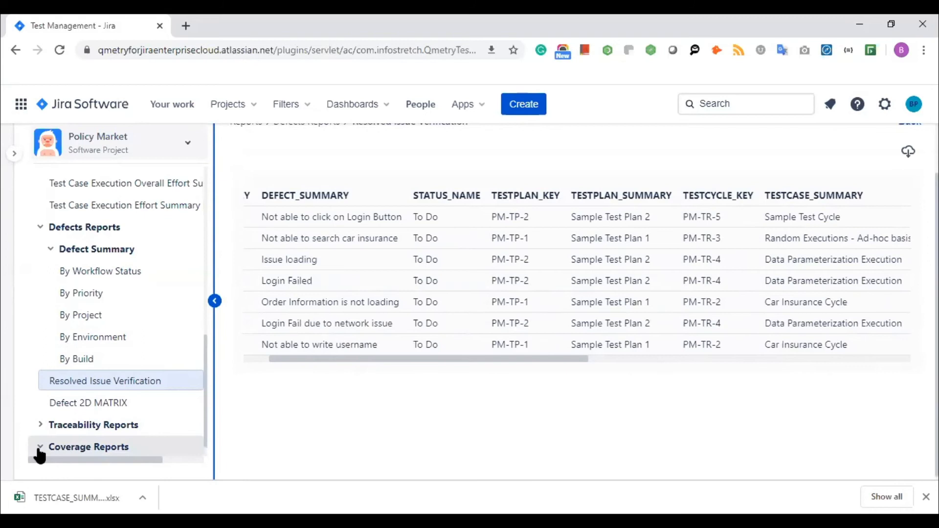
pyautogui.scroll(-1, 76, 406)
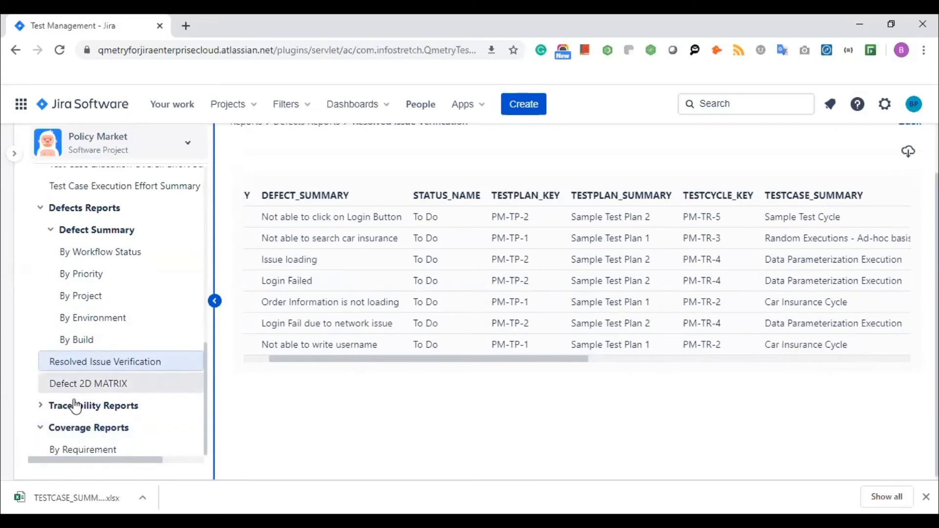
# - Generate the By Requirement coverage chart (12 covered, 2 not covered), then expand Traceability Reports
pyautogui.click(89, 454)
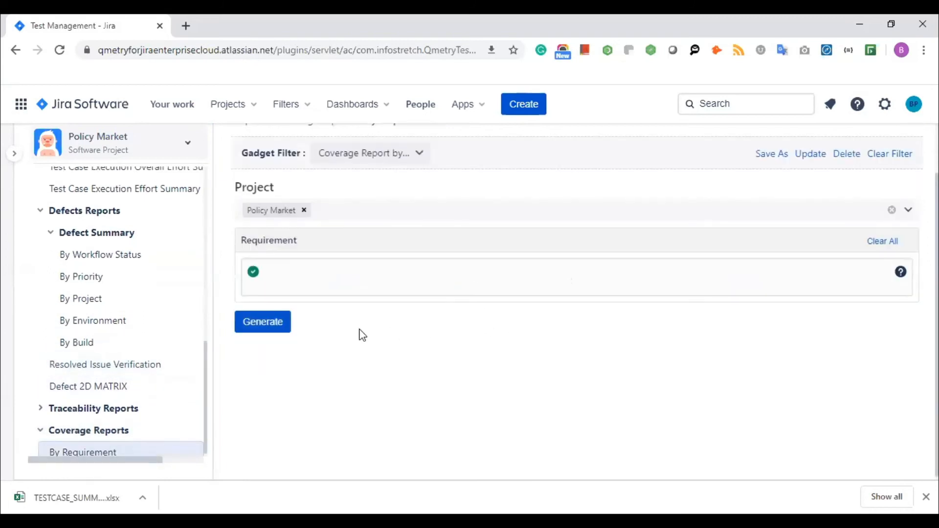
pyautogui.click(269, 323)
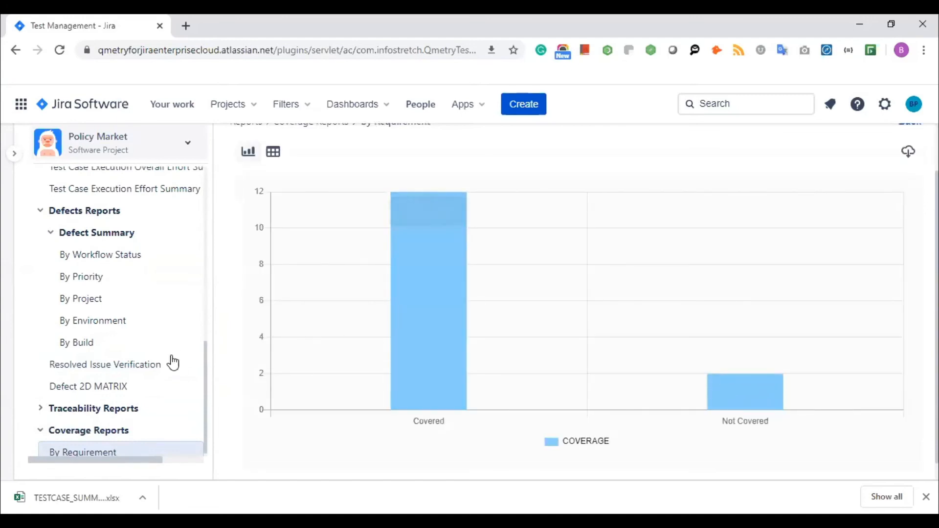
pyautogui.click(42, 410)
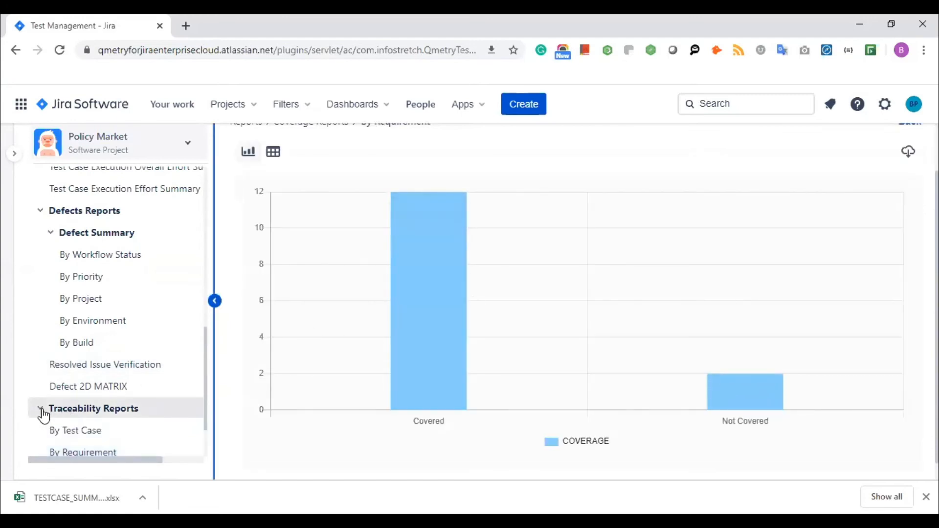
pyautogui.scroll(-3, 104, 384)
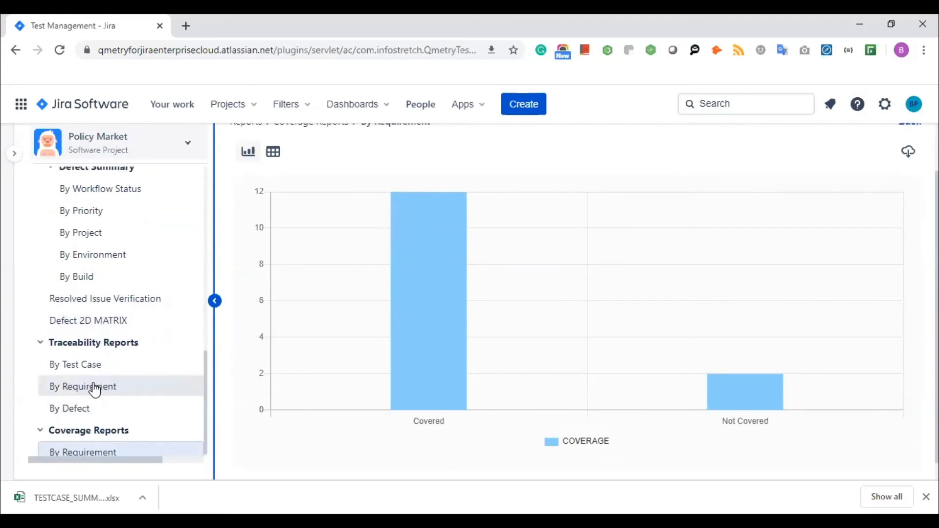
# - Generate the By Requirement traceability report for Policy Market and scroll through its table
pyautogui.click(95, 388)
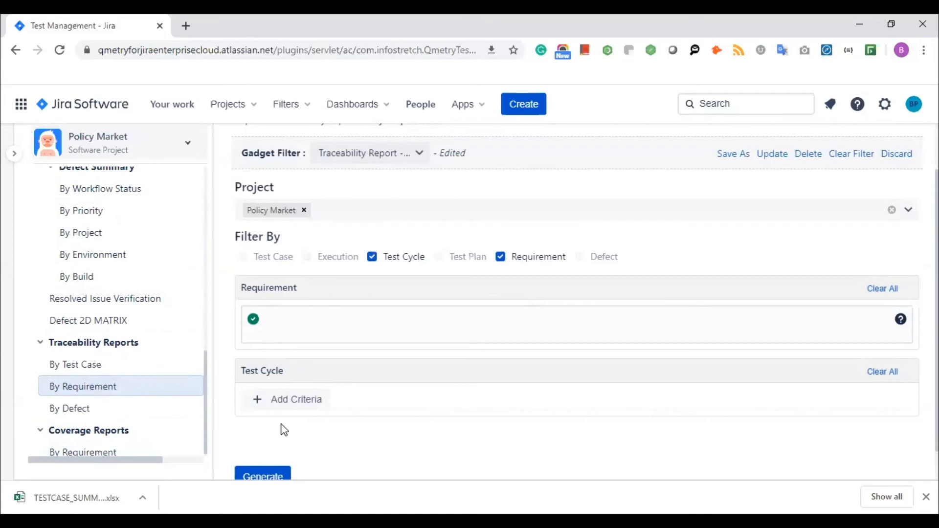
pyautogui.click(276, 478)
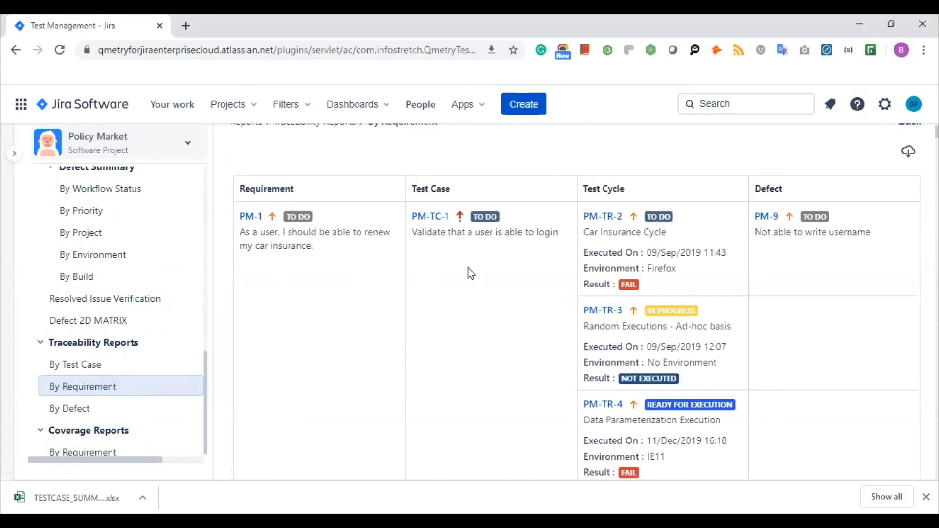
pyautogui.scroll(-10, 471, 273)
pyautogui.scroll(-10, 470, 273)
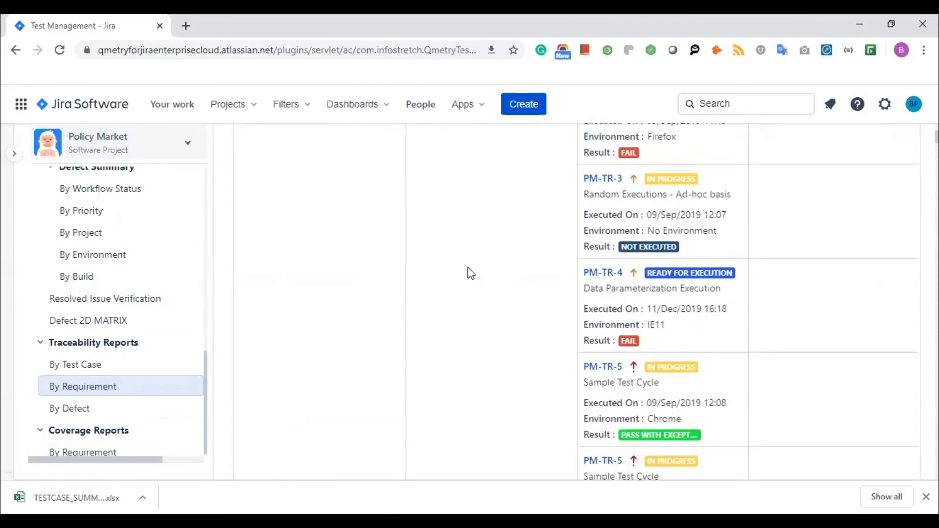
pyautogui.scroll(3, 471, 273)
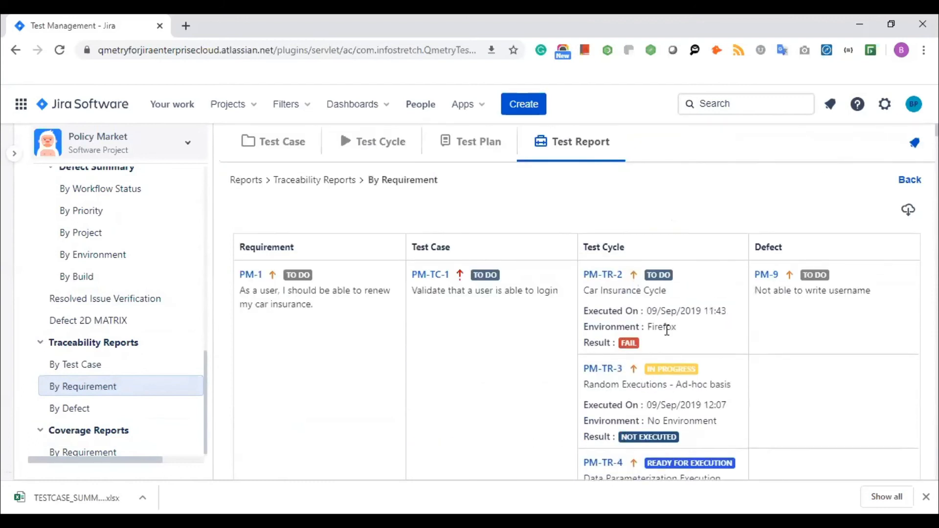
pyautogui.scroll(-5, 667, 330)
pyautogui.scroll(4, 666, 331)
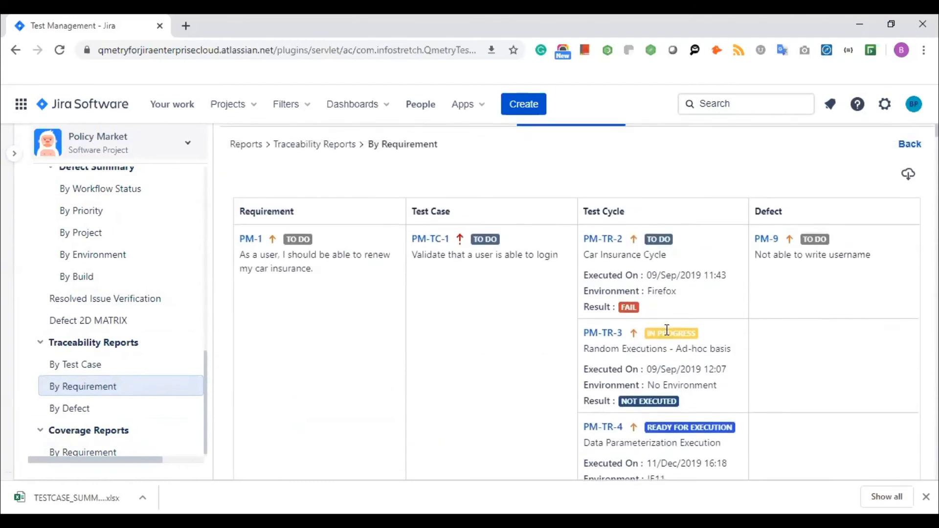
pyautogui.scroll(-1, 667, 330)
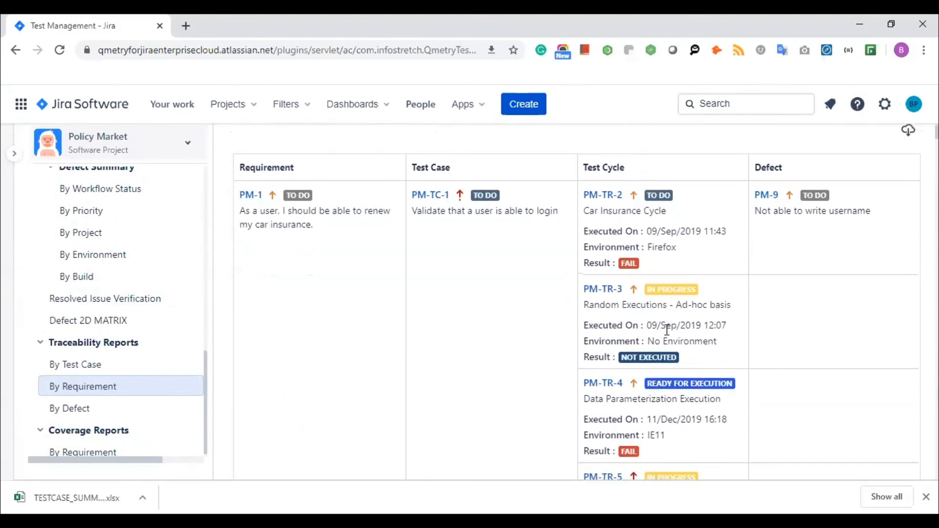
# - Highlight PM-TR-2's Firefox environment and the word 'write' in PM-9, then open By Defect traceability
pyautogui.tripleClick(666, 230)
pyautogui.click(663, 245)
pyautogui.doubleClick(663, 246)
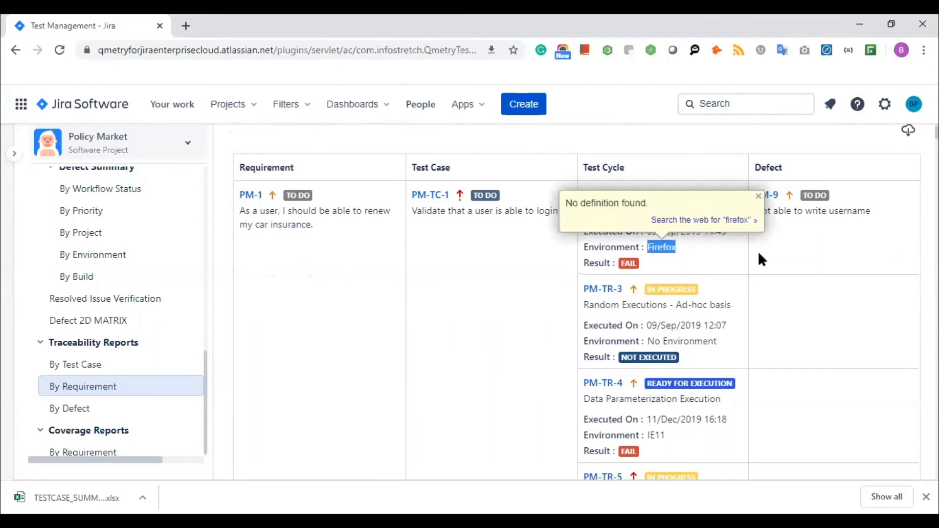
pyautogui.doubleClick(823, 212)
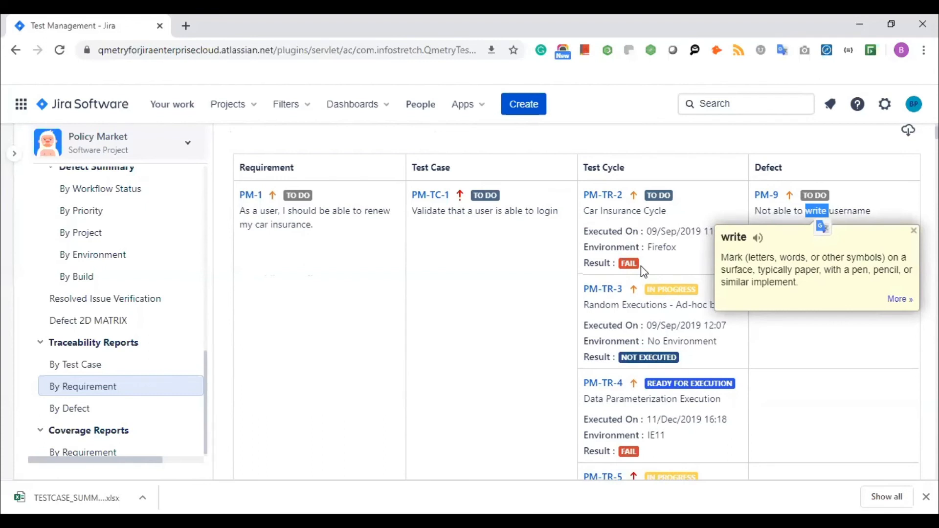
pyautogui.scroll(-15, 643, 272)
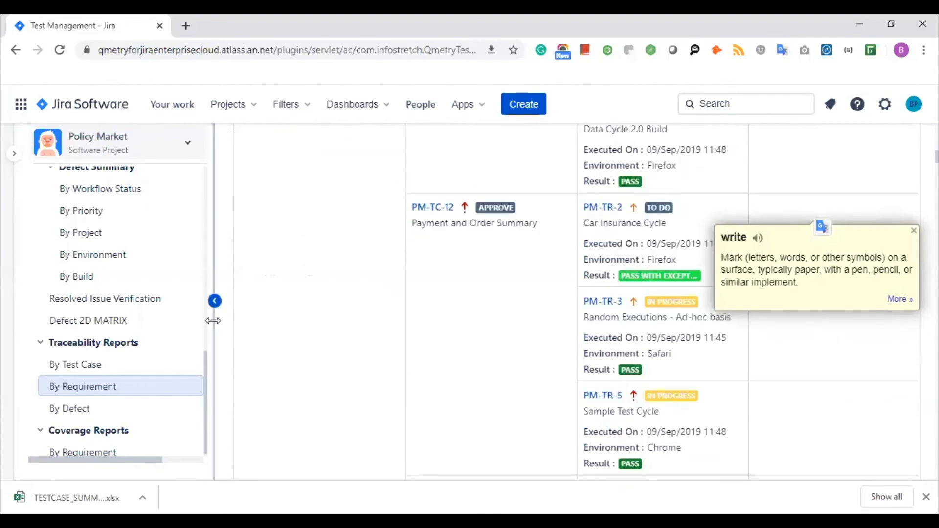
pyautogui.click(82, 410)
# - Generate the By Defect traceability report, highlight the PM-TC-1 description, and show the Dashboards list
pyautogui.click(270, 445)
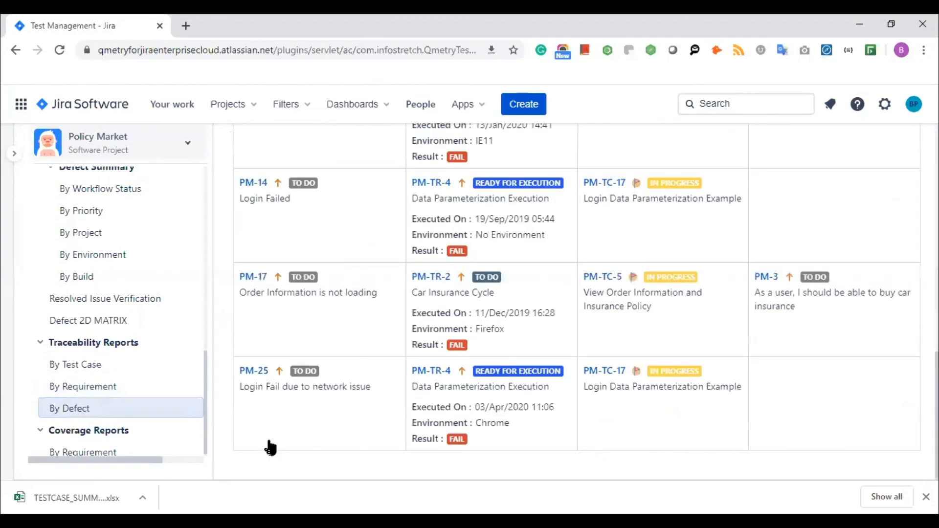
pyautogui.scroll(10, 308, 274)
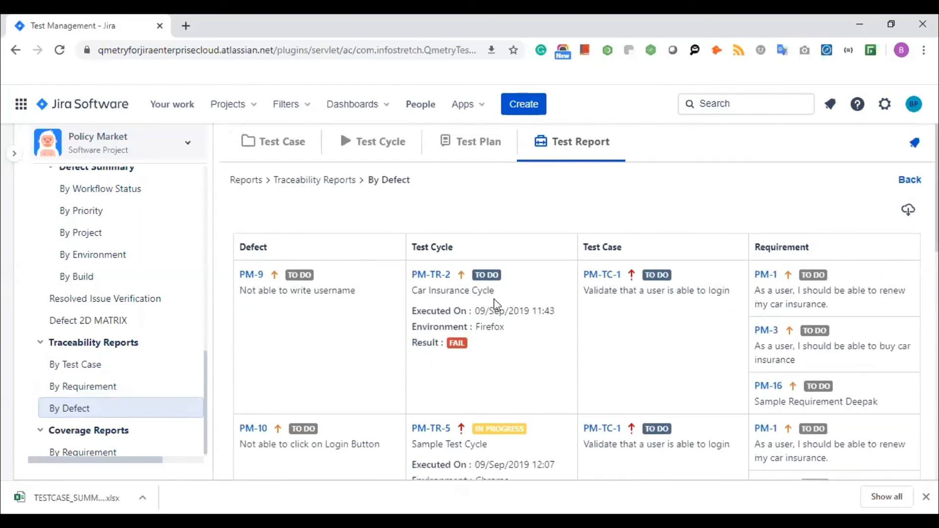
pyautogui.tripleClick(625, 289)
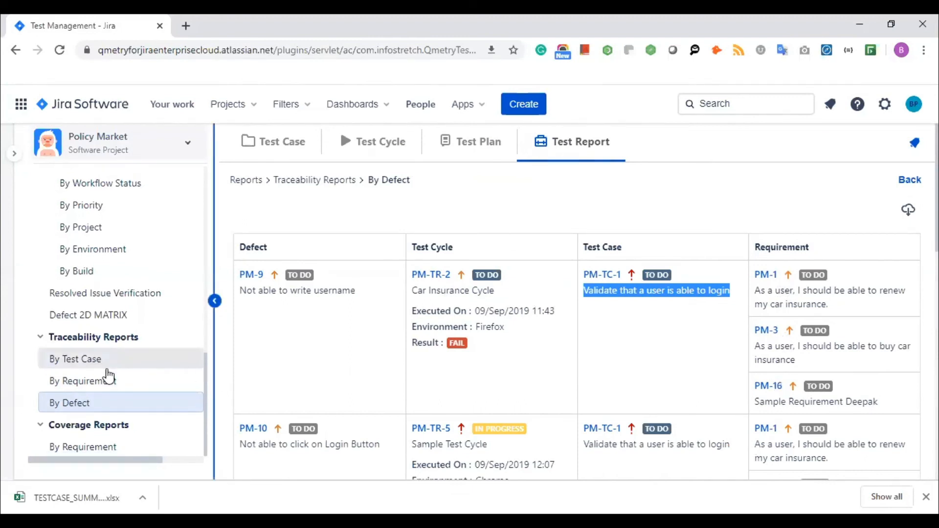
pyautogui.scroll(3, 146, 316)
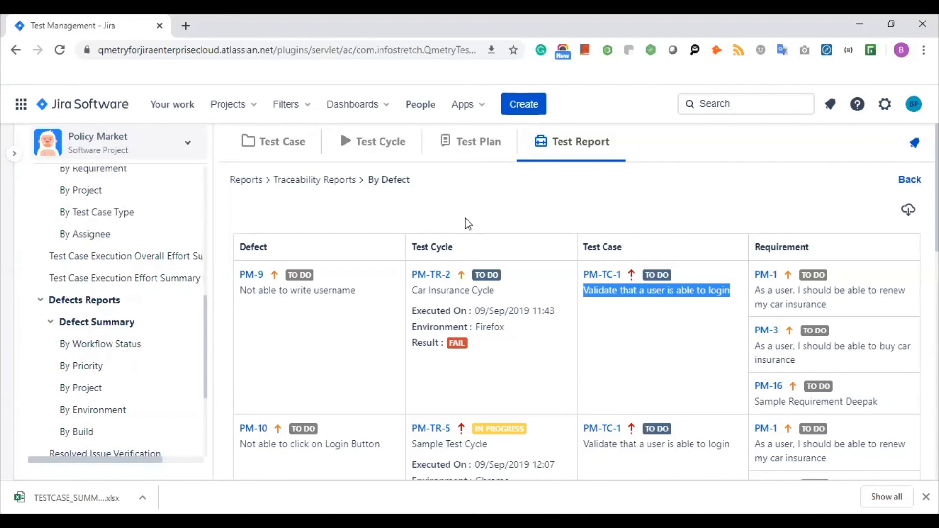
pyautogui.click(383, 108)
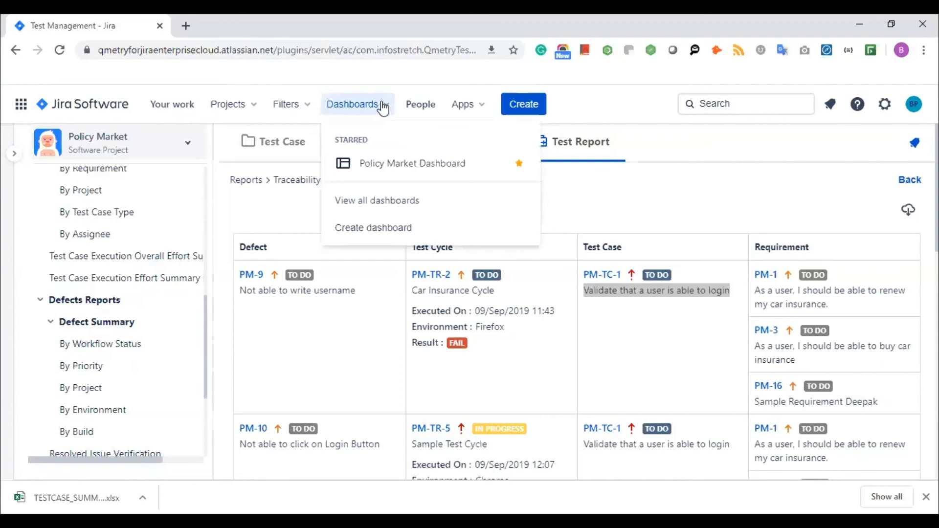
# - Open the Policy Market Dashboard and browse the gadget catalogue to QMetry Charts without adding any
pyautogui.click(405, 167)
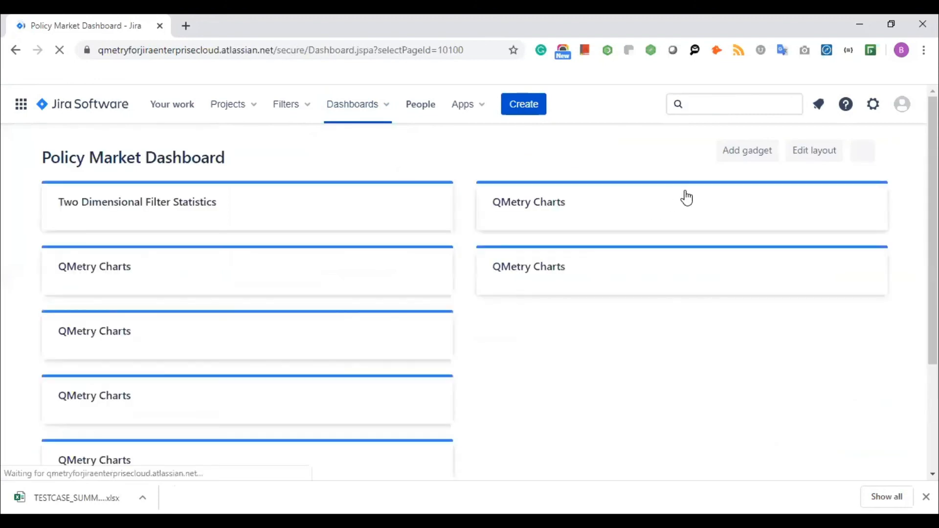
pyautogui.click(752, 160)
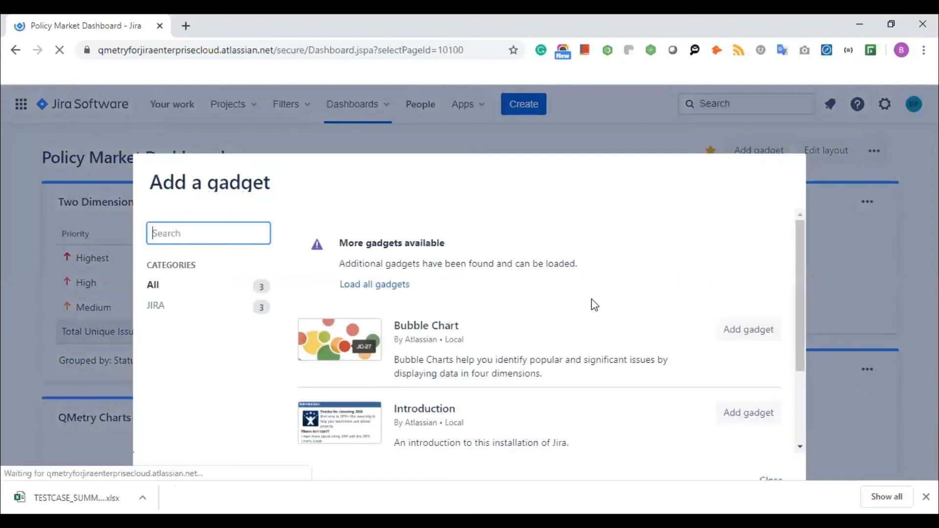
pyautogui.scroll(-3, 591, 304)
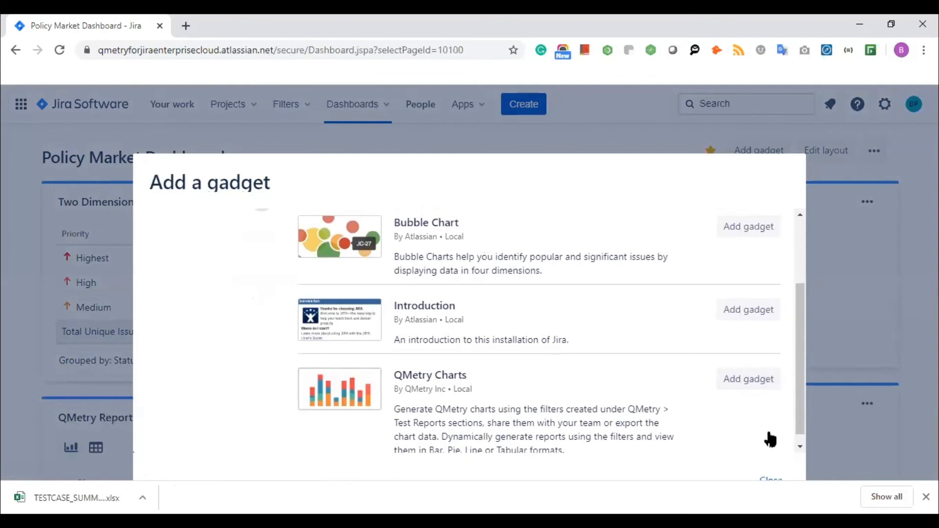
pyautogui.click(771, 479)
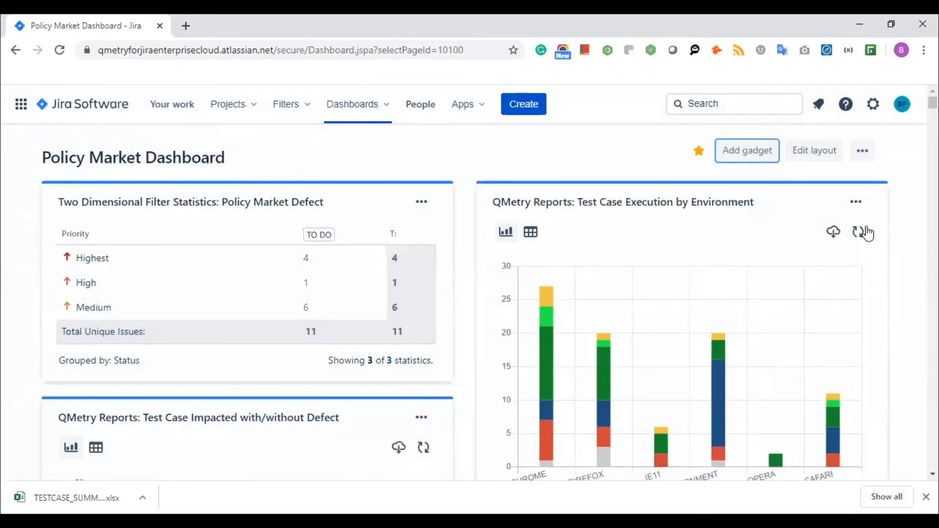
pyautogui.click(856, 202)
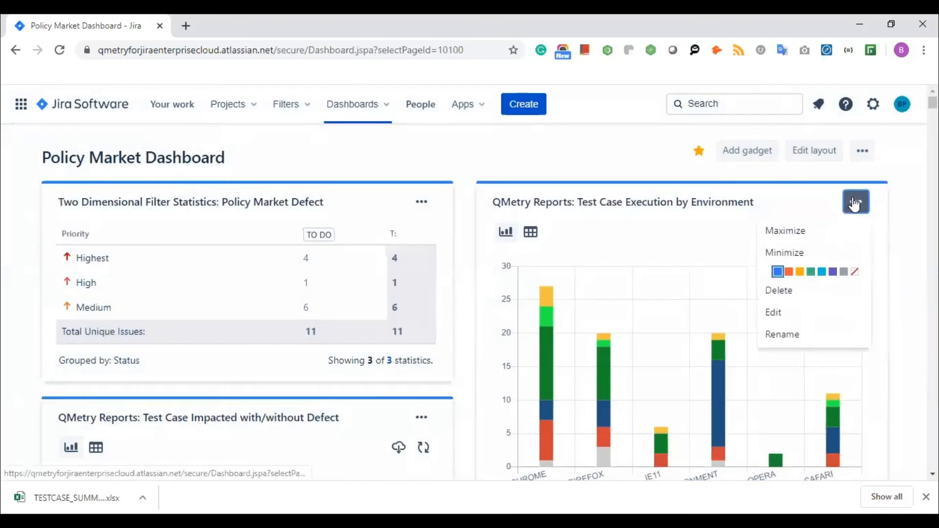
pyautogui.click(800, 313)
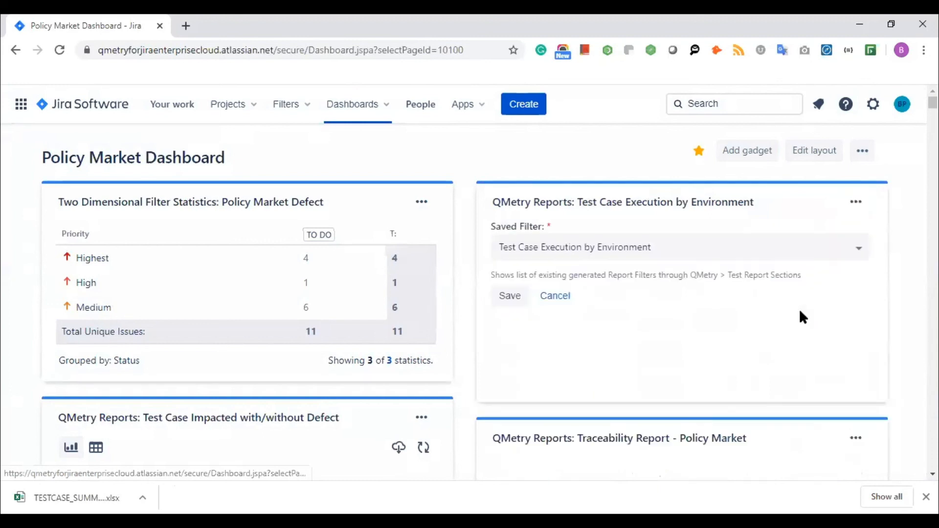
pyautogui.click(689, 261)
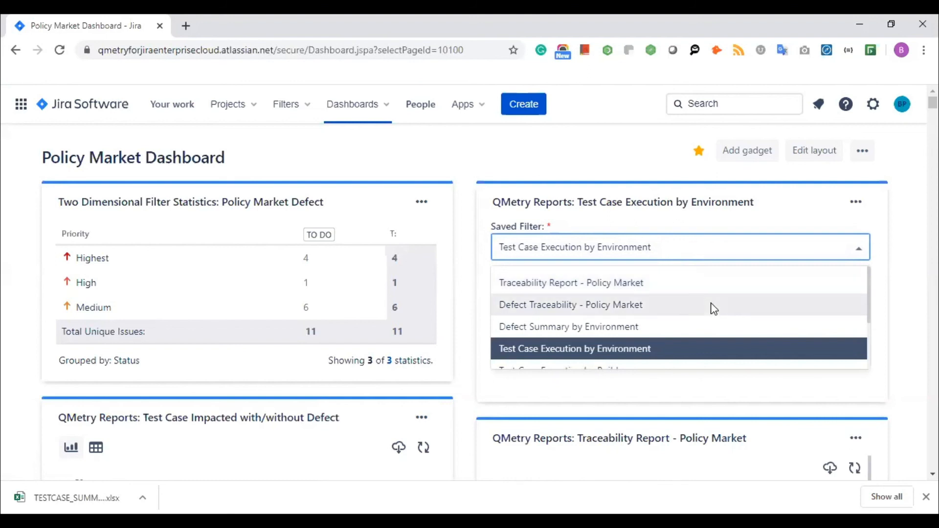
pyautogui.click(913, 302)
pyautogui.click(561, 296)
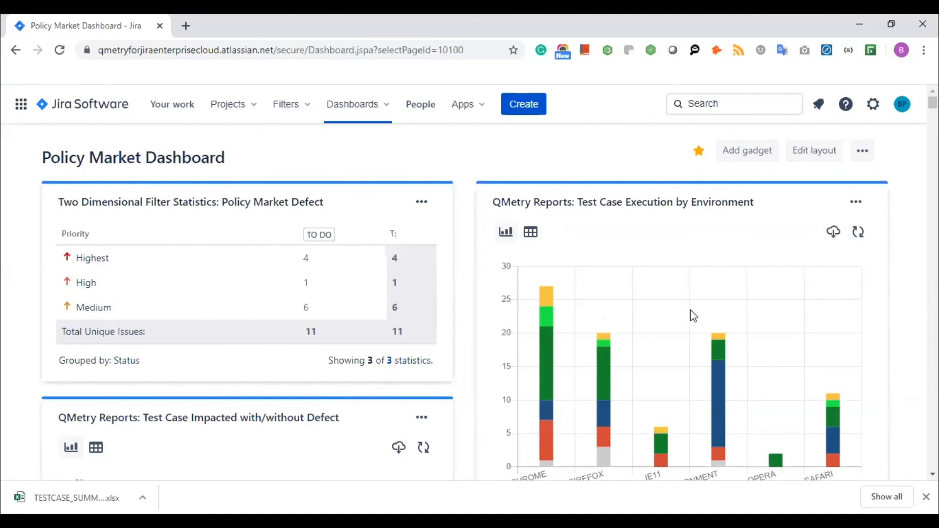
pyautogui.scroll(-10, 562, 335)
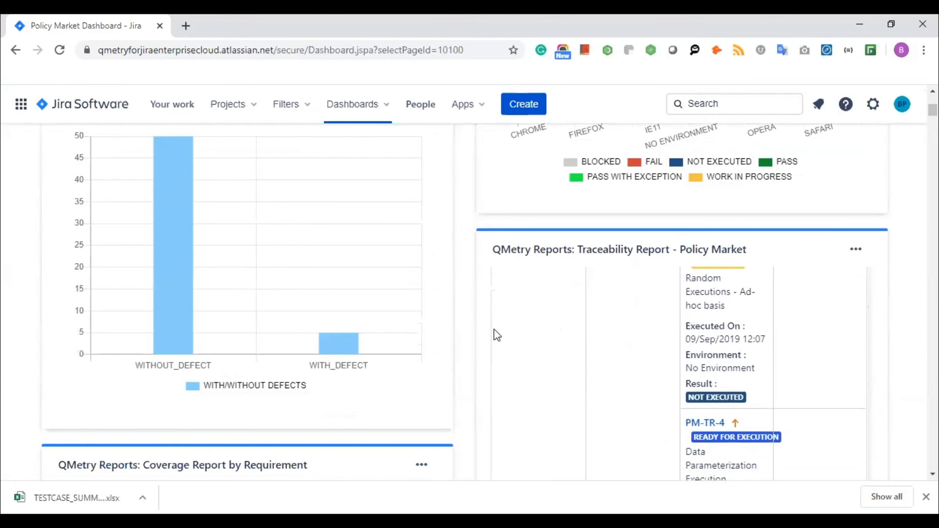
pyautogui.scroll(-20, 463, 329)
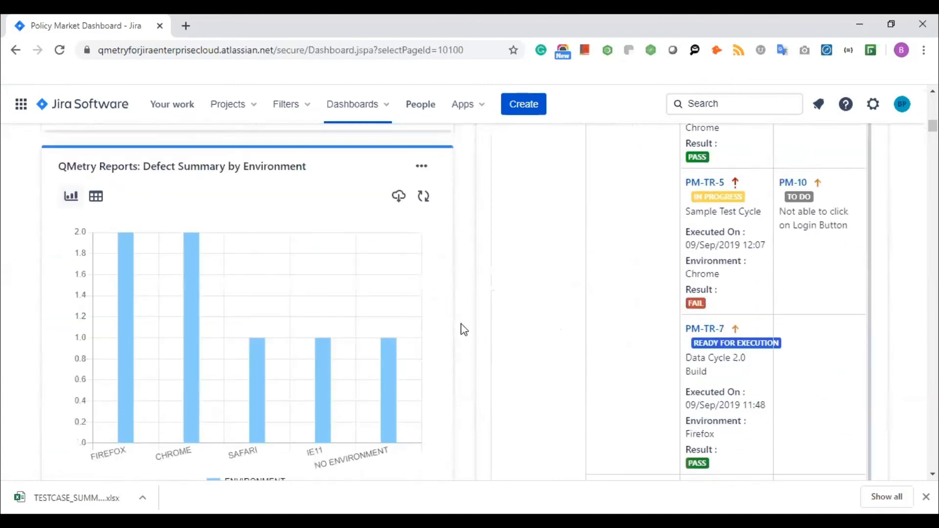
pyautogui.scroll(-12, 464, 329)
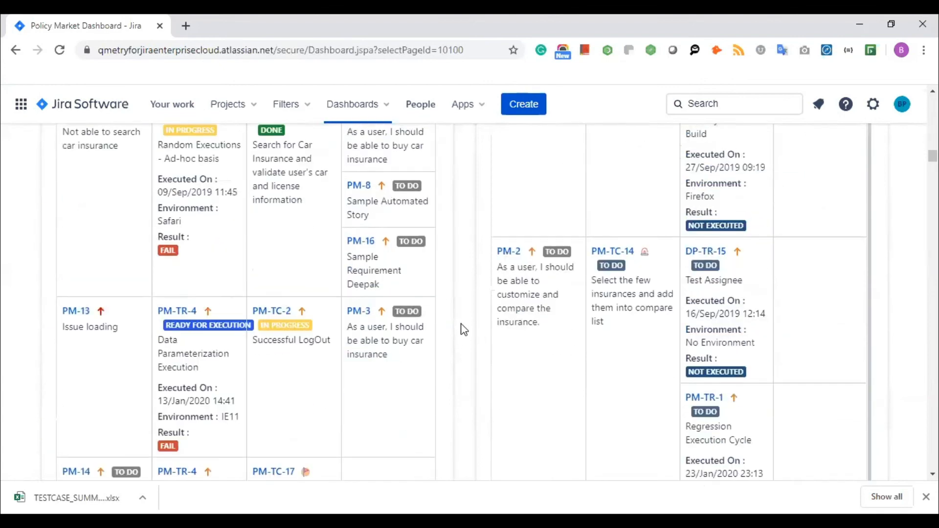